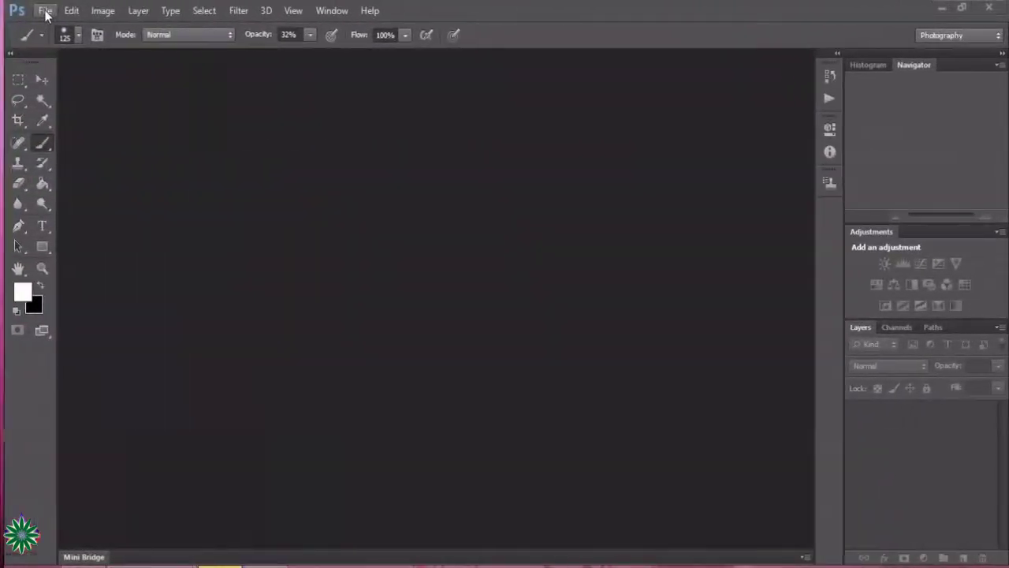
- Open the black-and-white model photo converted to the working space and duplicate the Background layer
click(41, 10)
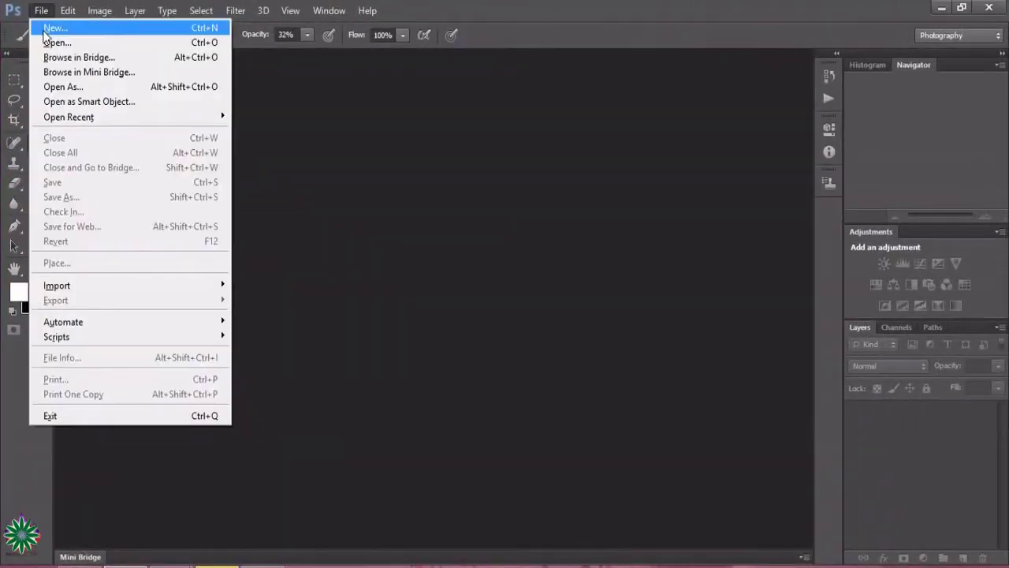
click(55, 43)
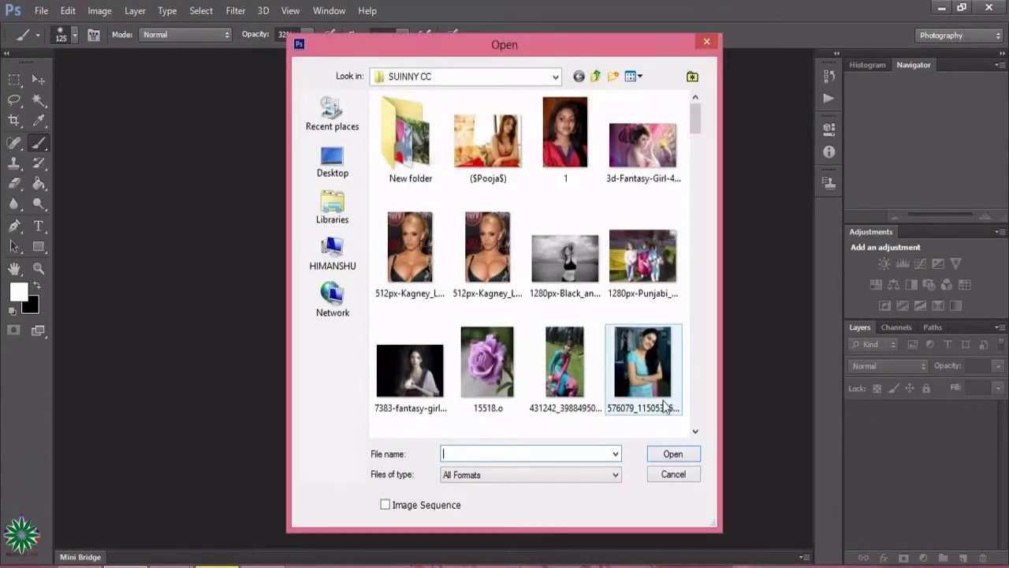
double_click(575, 266)
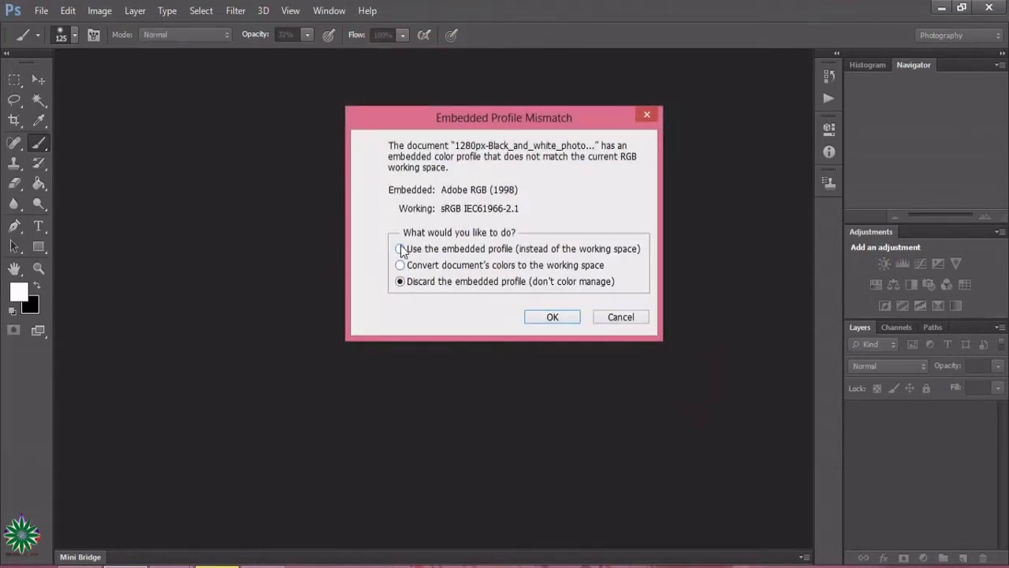
click(401, 265)
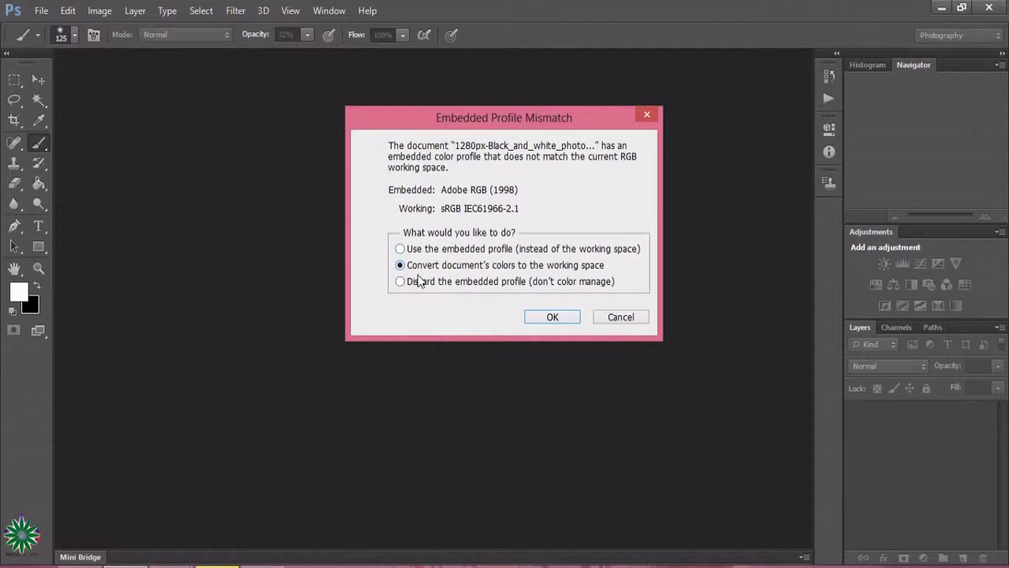
click(565, 316)
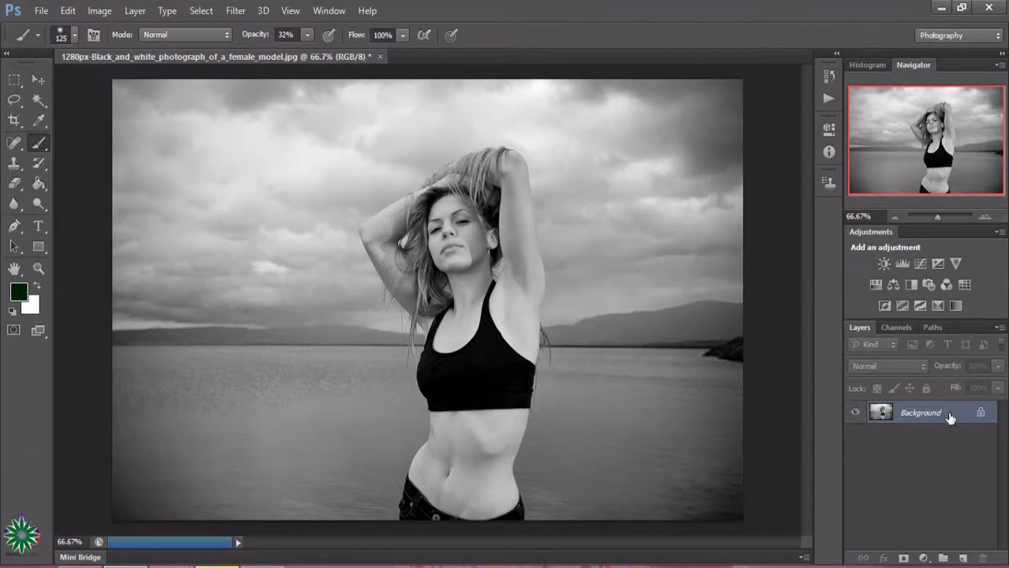
drag(950, 417, 966, 559)
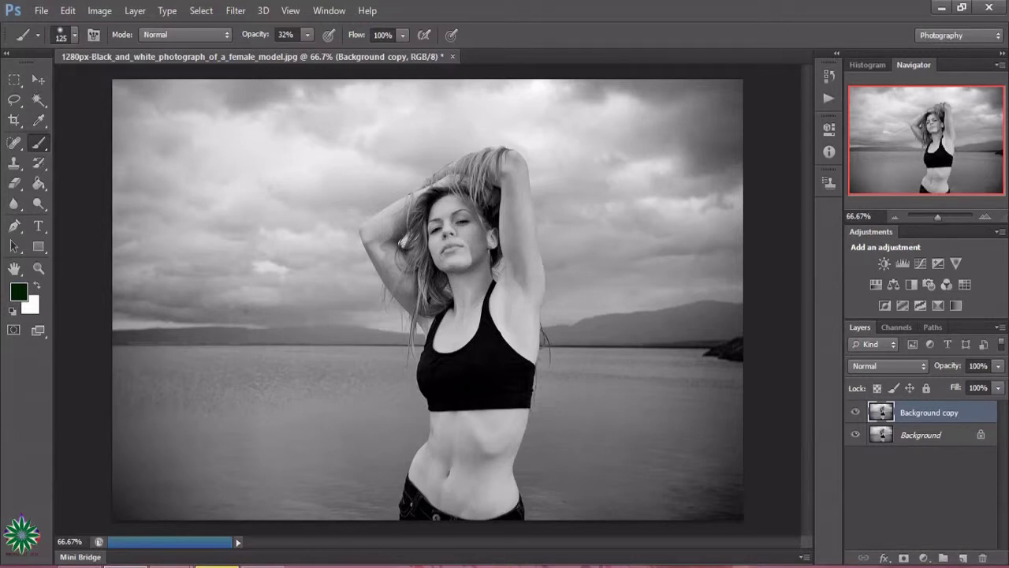
- Add a Channel Mixer layer with Red output set to Red +78, Green +64, Blue +71
click(924, 558)
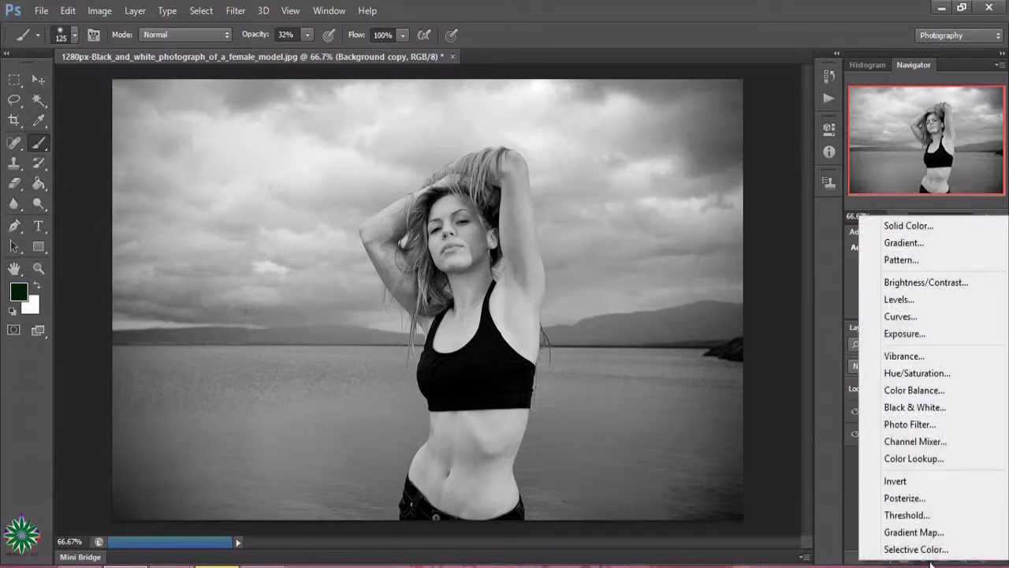
click(912, 441)
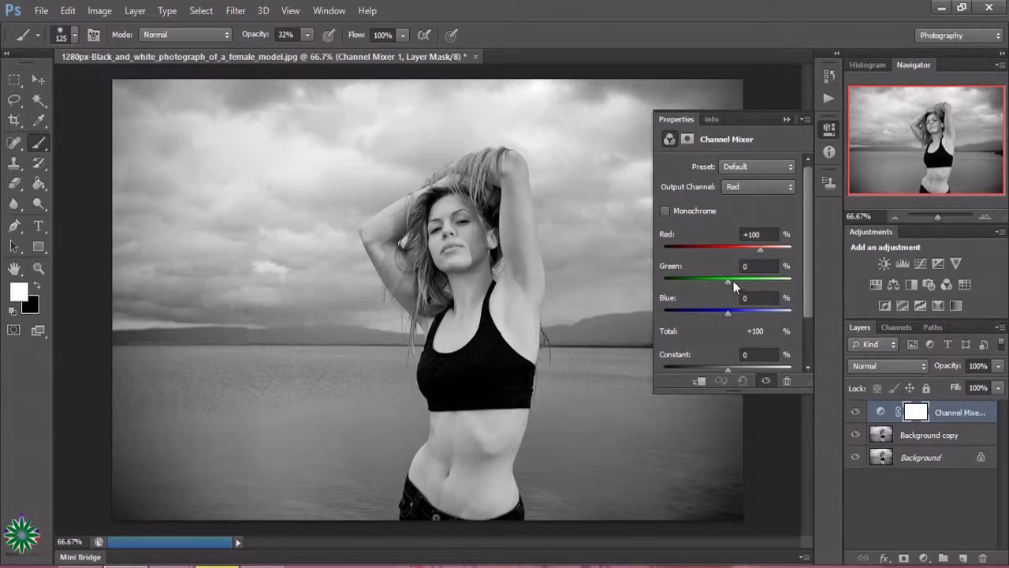
drag(733, 282, 747, 289)
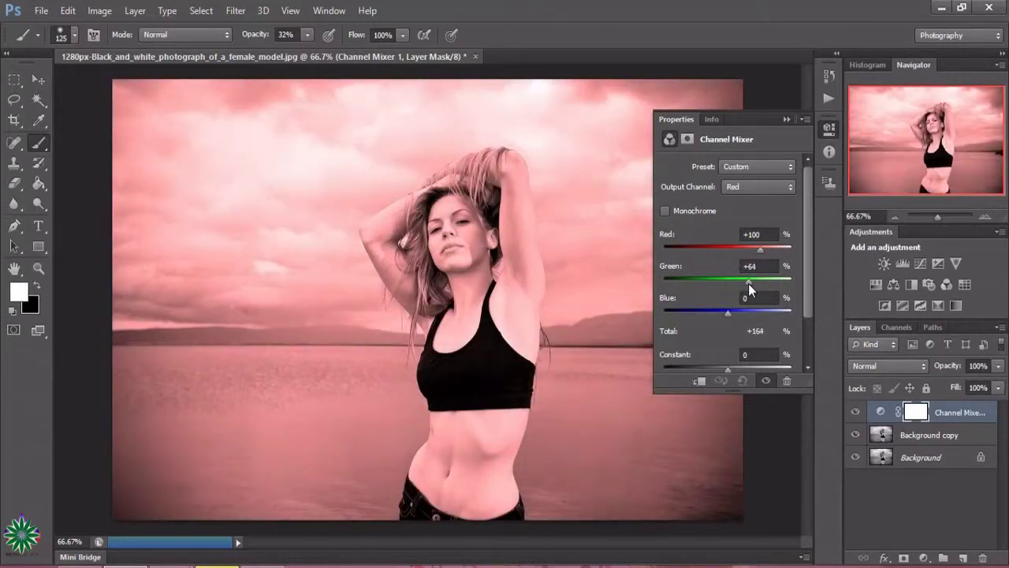
drag(729, 317, 752, 320)
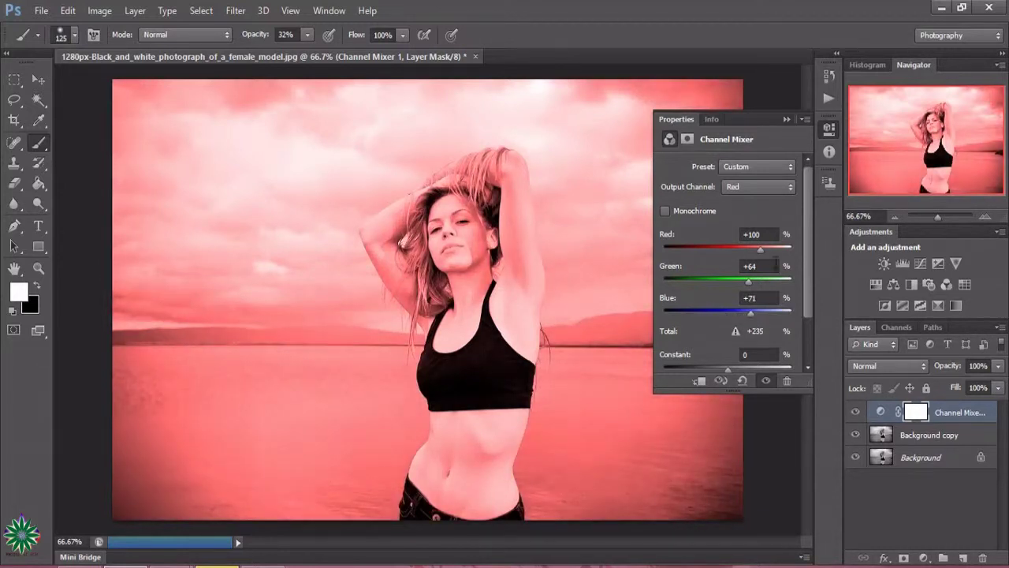
mouse_move(760, 249)
mouse_down()
mouse_move(716, 247)
mouse_move(753, 250)
mouse_up()
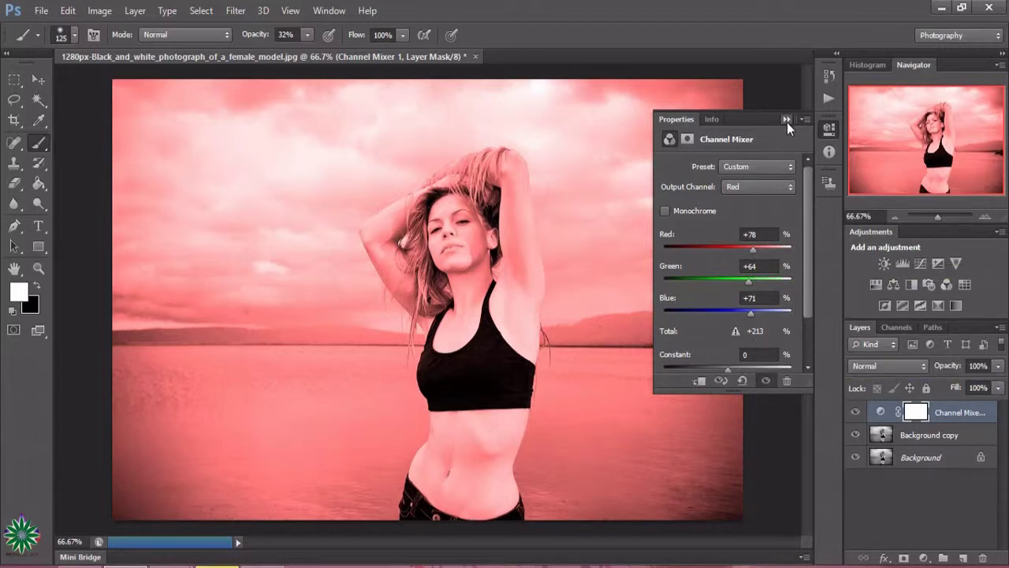
- Set the Channel Mixer Blue output to Red +21 and Green +30 for a pink tint
click(773, 186)
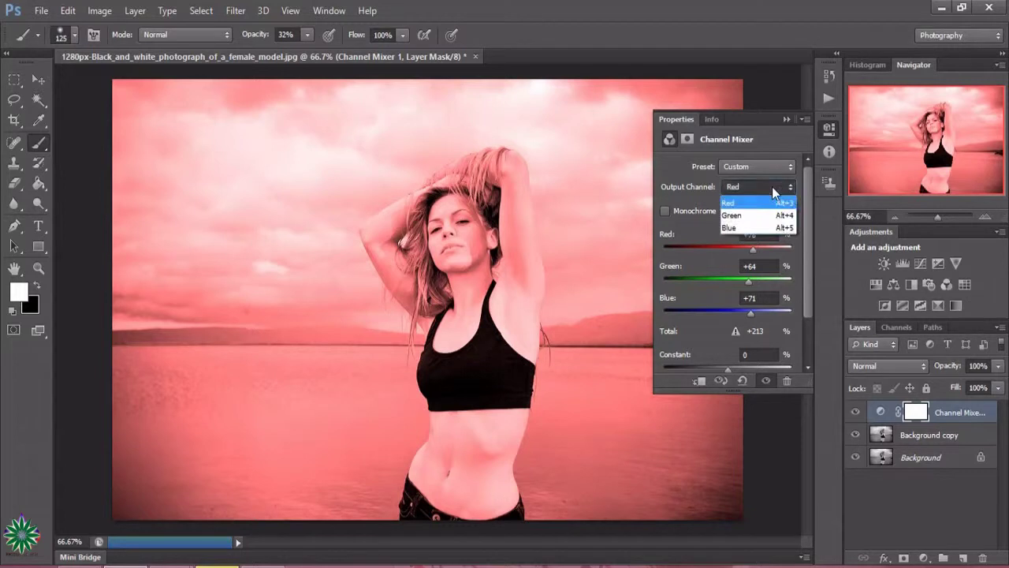
click(755, 229)
drag(726, 250, 735, 282)
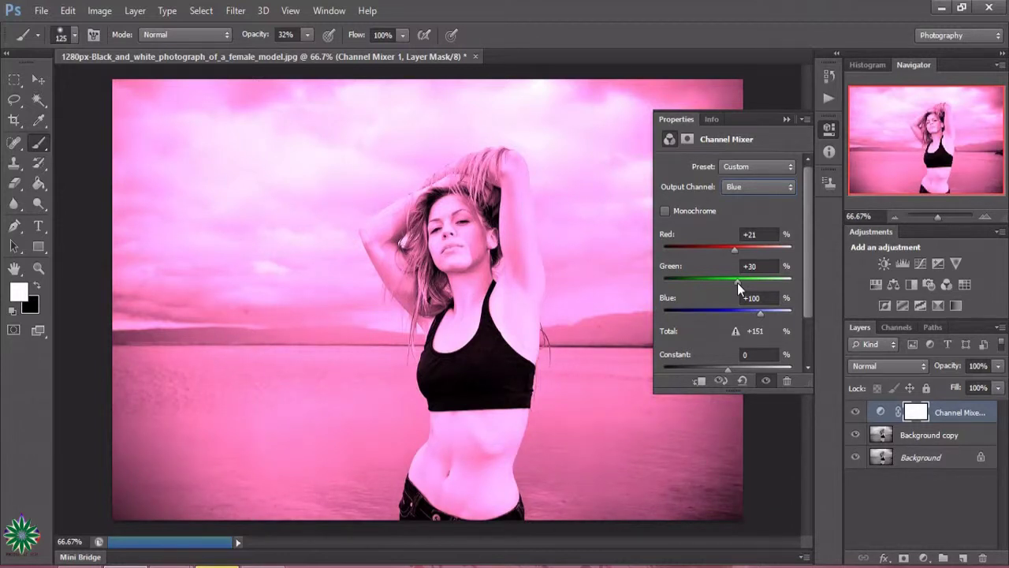
click(783, 119)
- Add a Hue/Saturation layer and shift the Blues to Hue +34, Saturation +13, Lightness +29
click(924, 557)
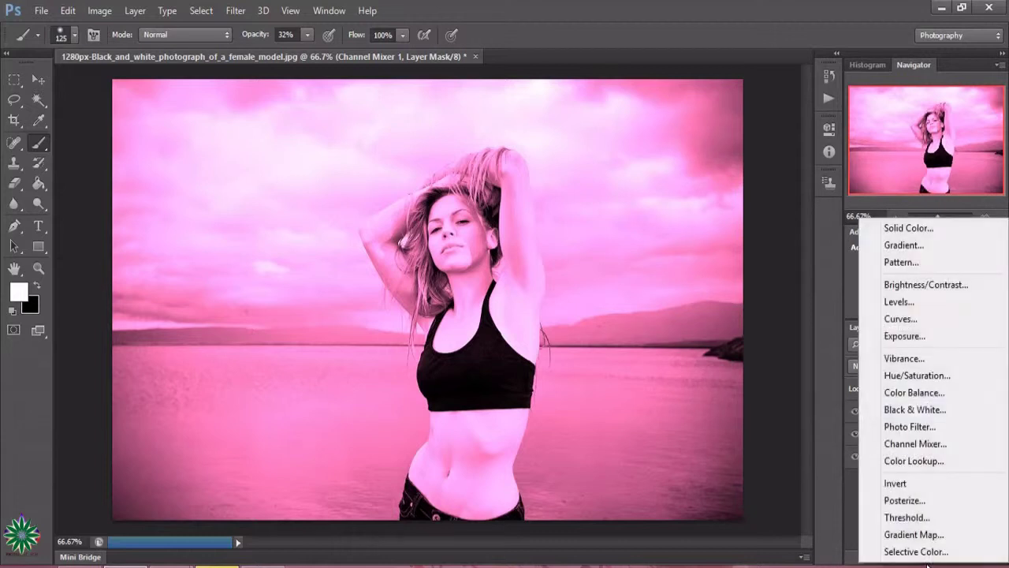
click(927, 374)
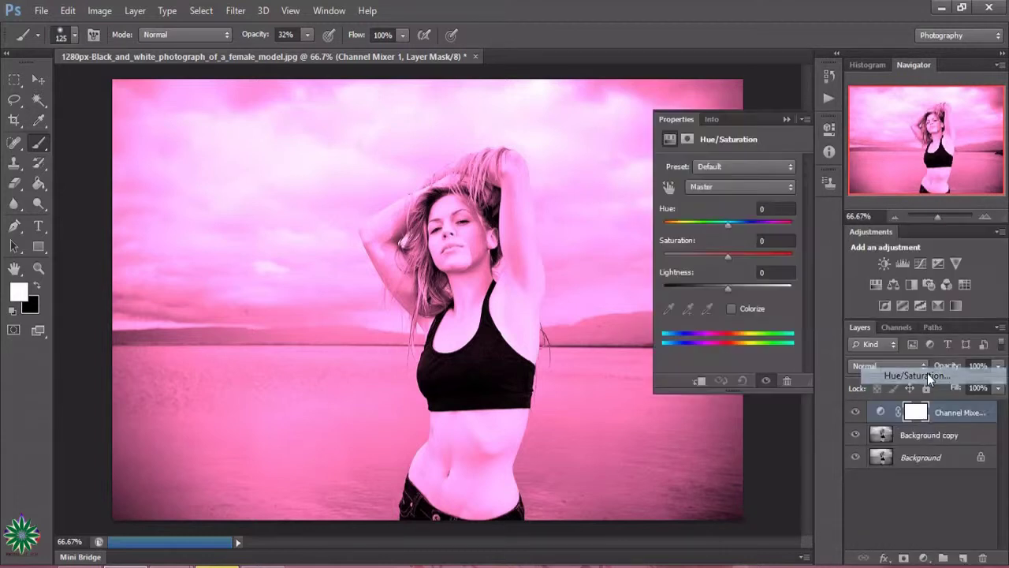
click(729, 186)
click(728, 264)
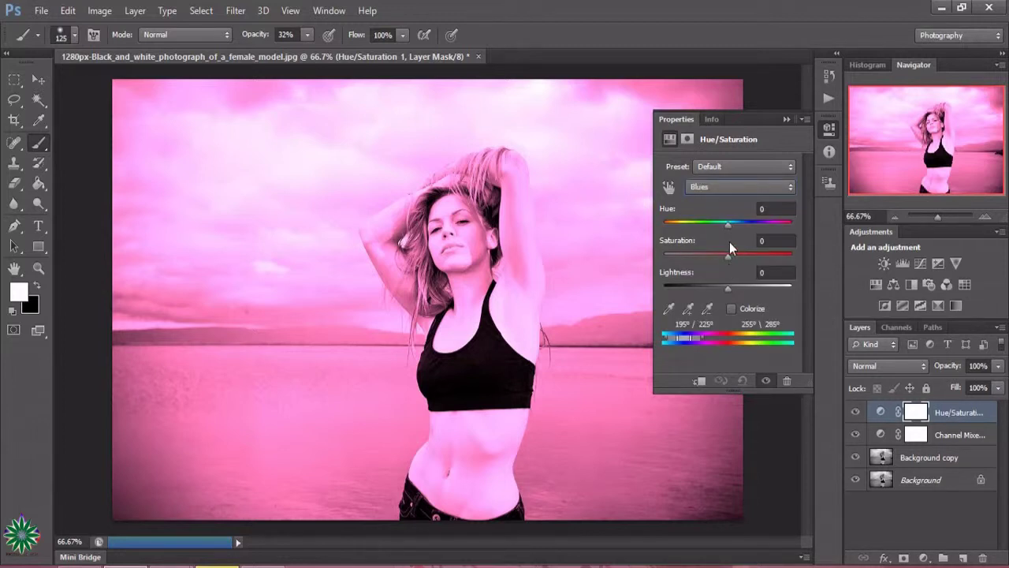
mouse_move(728, 224)
mouse_down()
mouse_move(750, 225)
mouse_move(737, 255)
mouse_up()
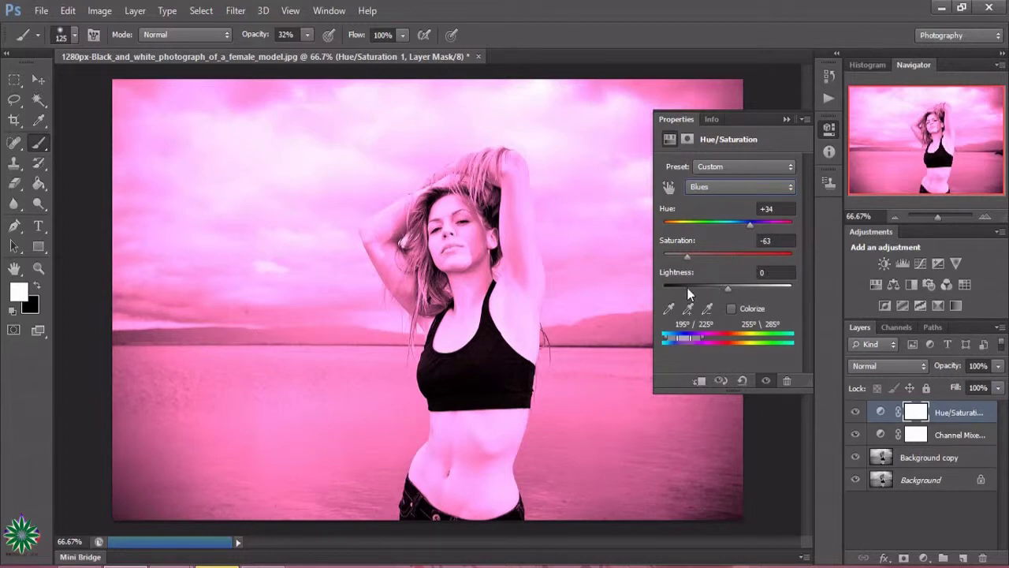
mouse_move(686, 256)
mouse_down()
mouse_move(727, 256)
mouse_move(737, 288)
mouse_move(746, 286)
mouse_up()
- Leave Colorize off and lower Master Lightness to -13
click(731, 308)
click(731, 305)
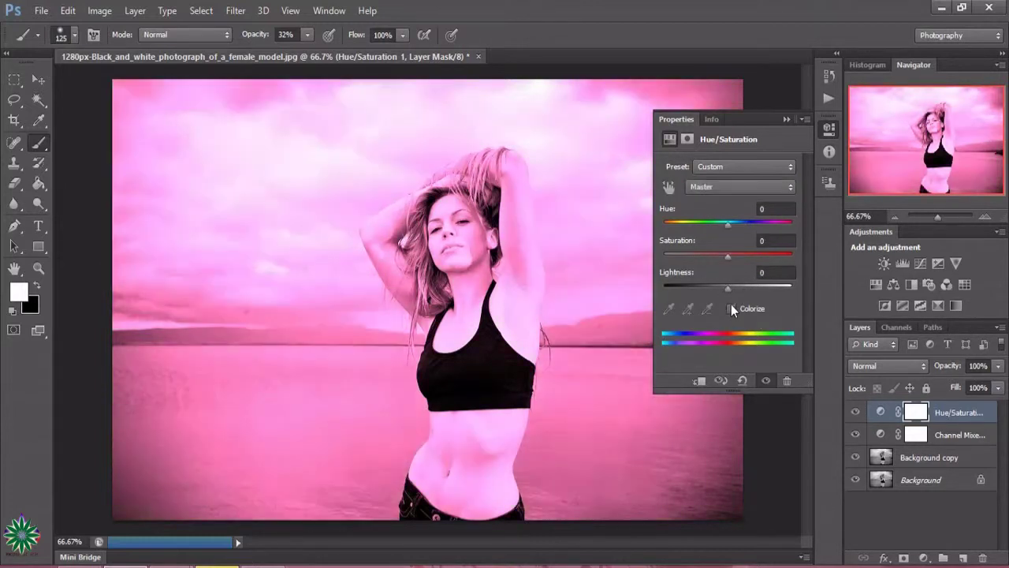
mouse_move(727, 289)
mouse_down()
mouse_move(742, 290)
mouse_move(721, 294)
mouse_up()
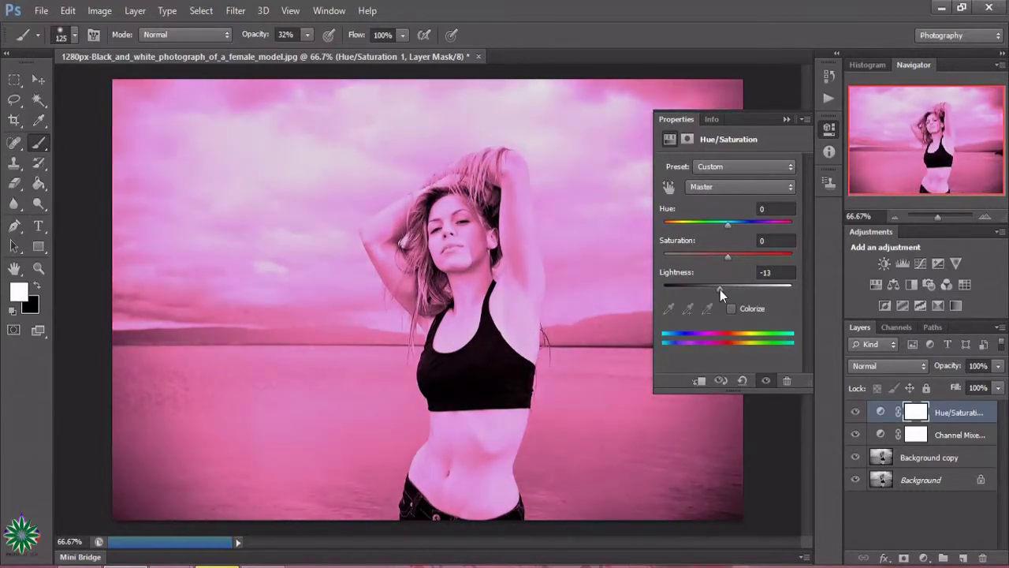
click(786, 119)
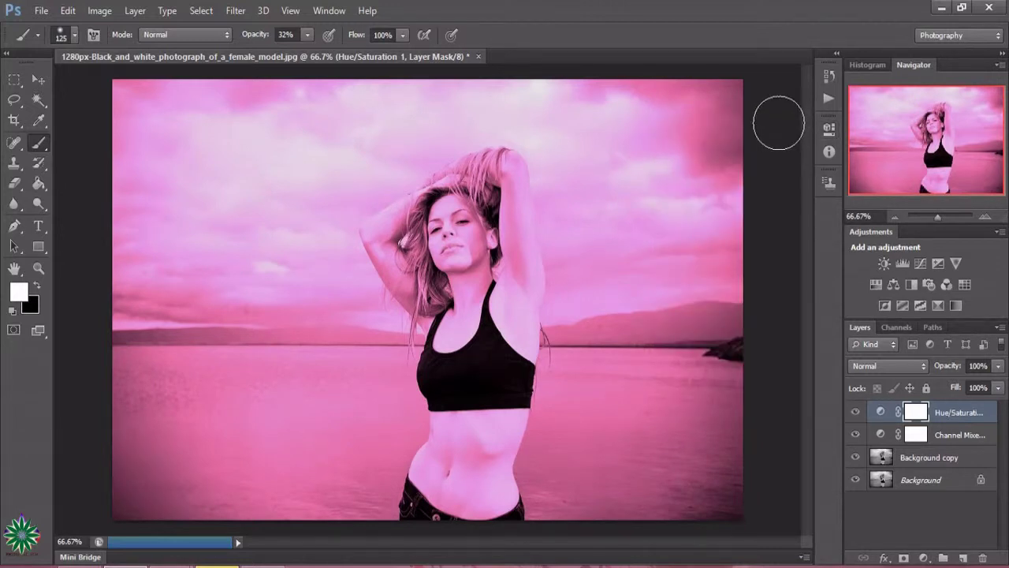
- Add a new Layer 1 and select a large rectangle across most of the photo
click(964, 559)
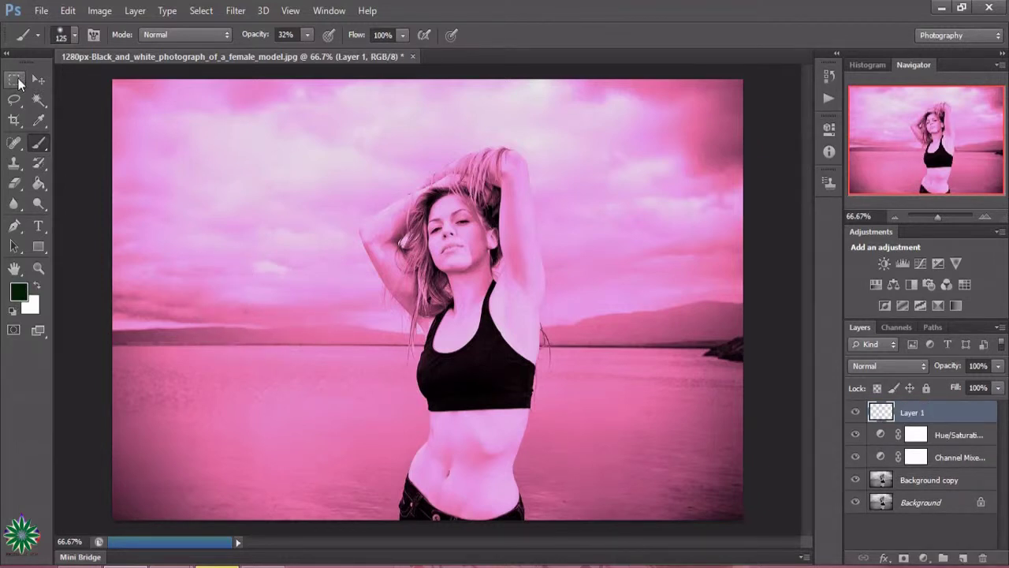
click(18, 81)
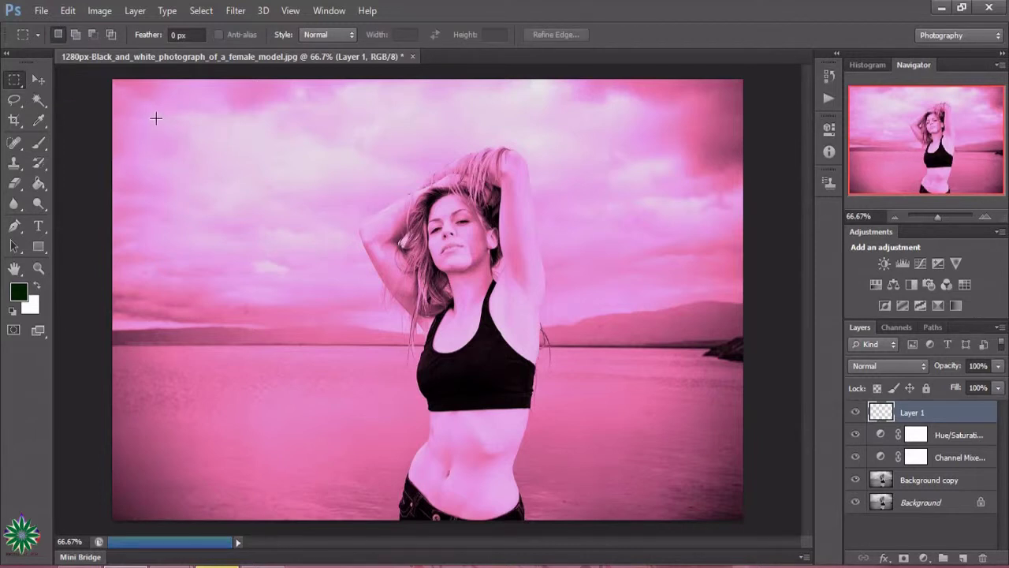
drag(156, 118, 698, 450)
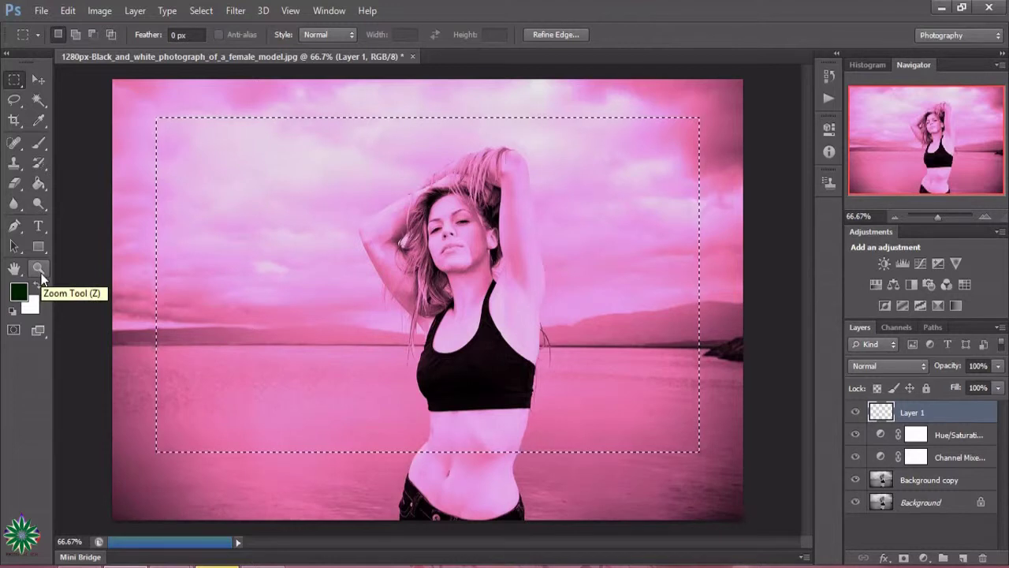
click(37, 185)
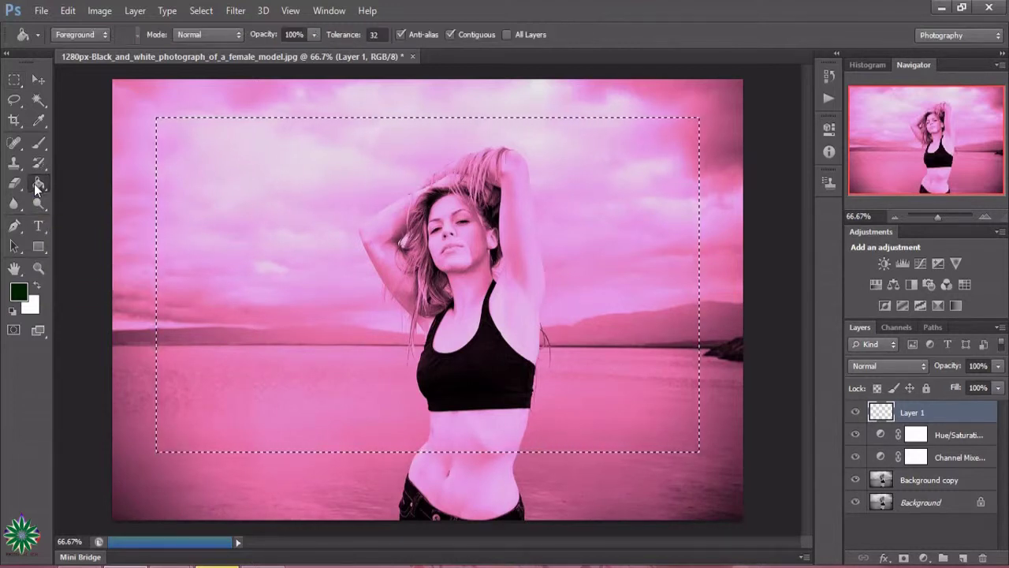
click(234, 266)
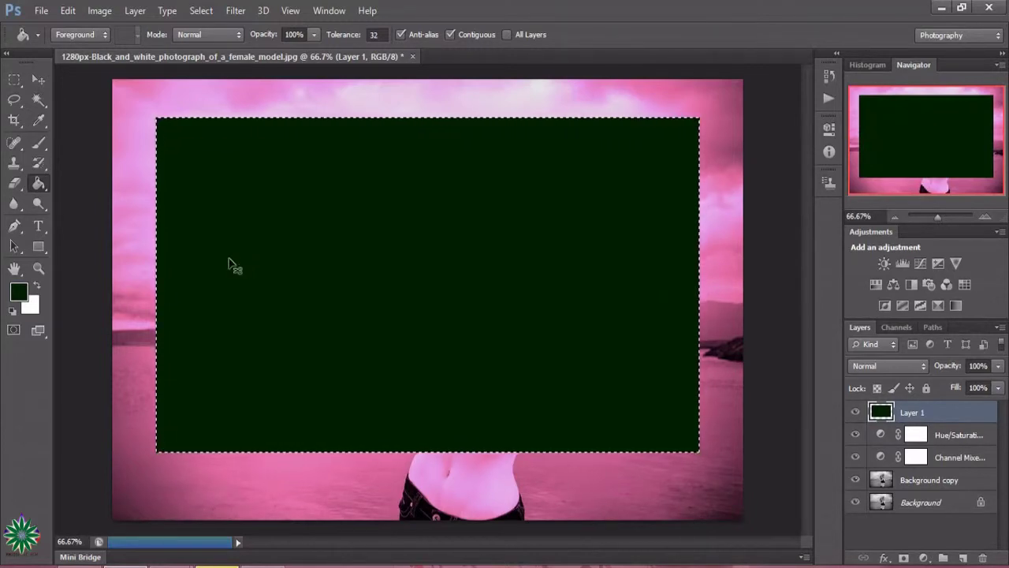
key(ctrl+z)
- Fill the rectangular selection with near-black foreground colour #070807
click(19, 293)
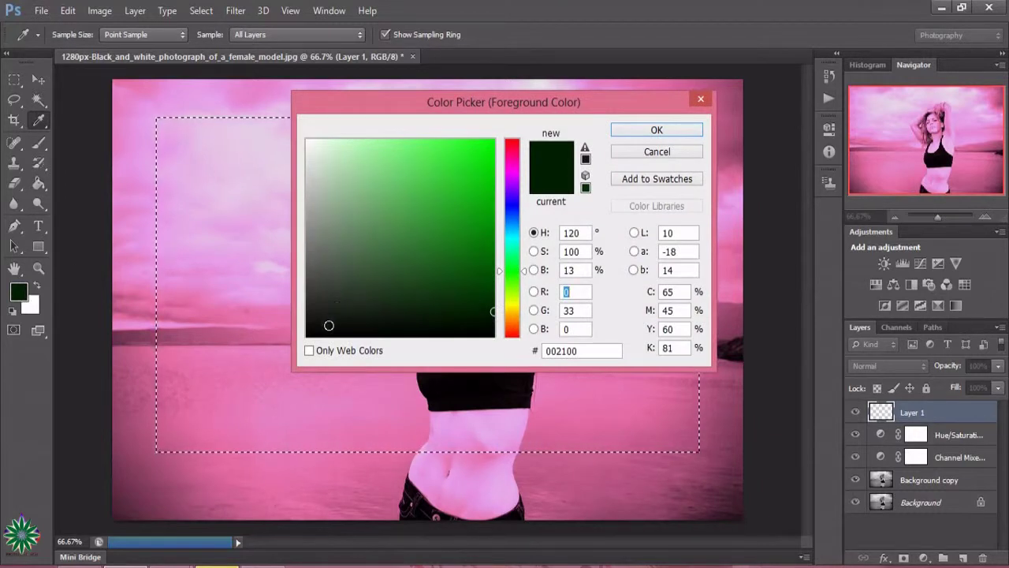
click(317, 329)
key(Tab)
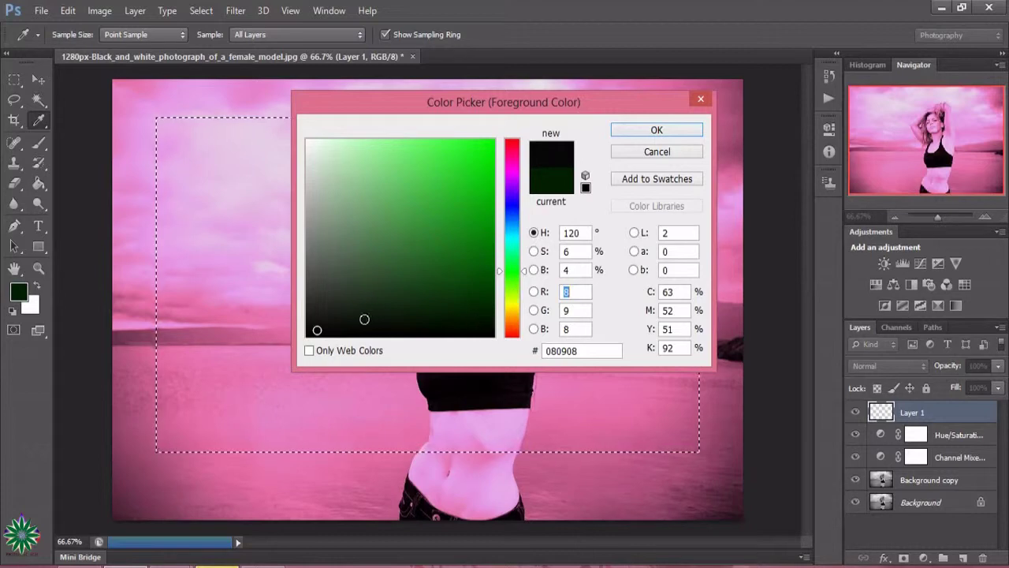
click(331, 331)
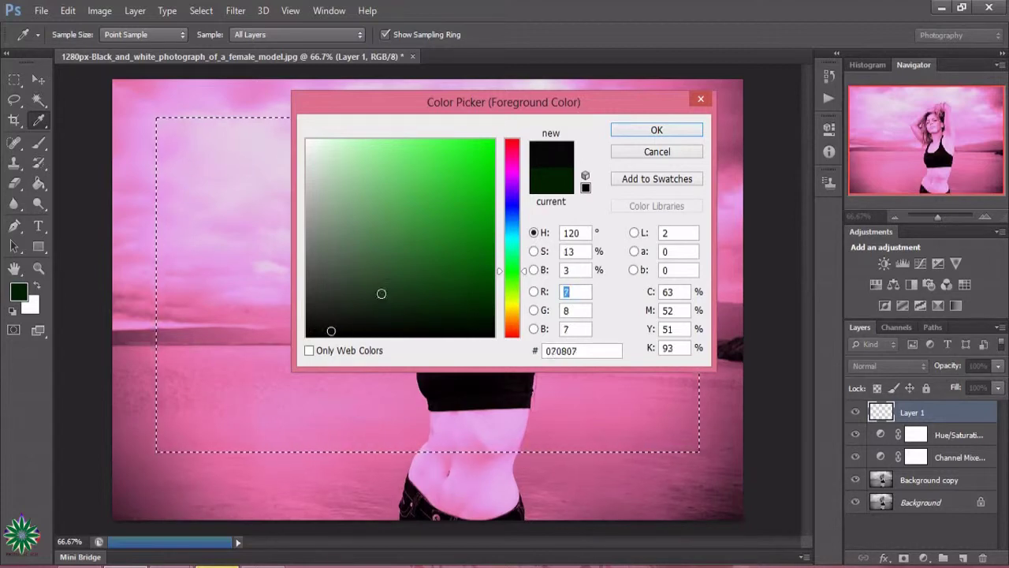
click(639, 131)
key(g)
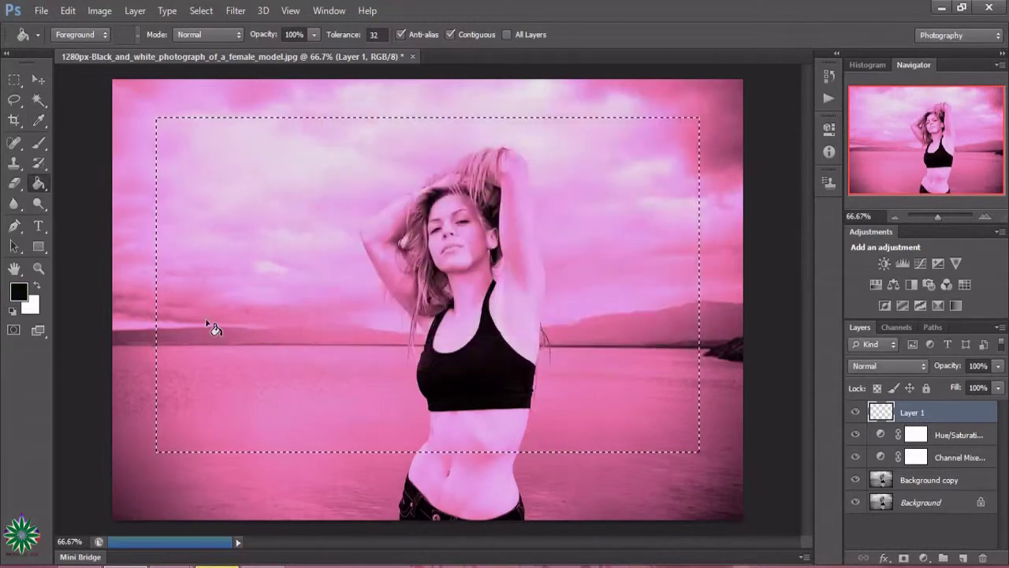
click(205, 312)
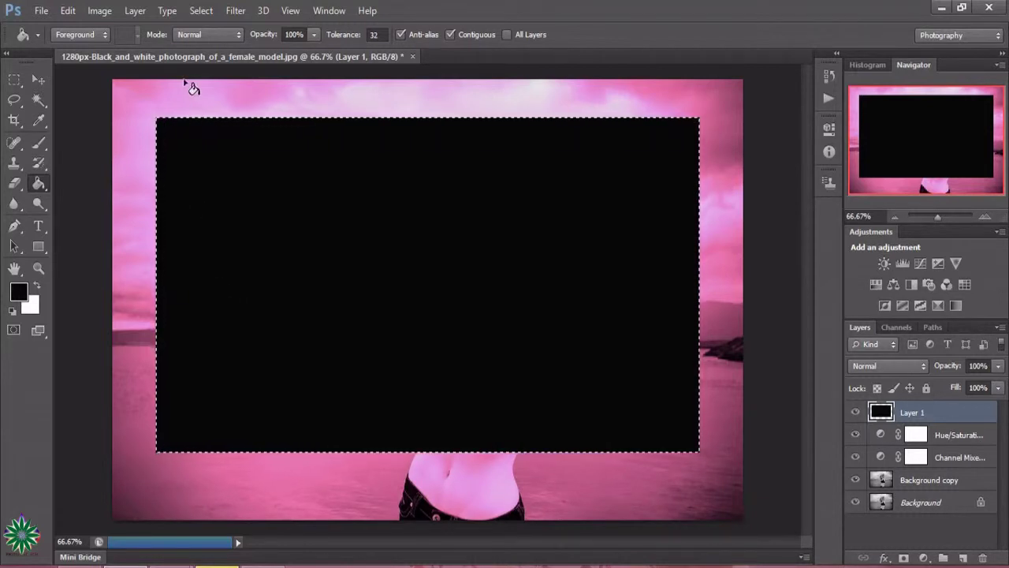
- Add 100% Gaussian, monochromatic noise to the black rectangle
click(242, 15)
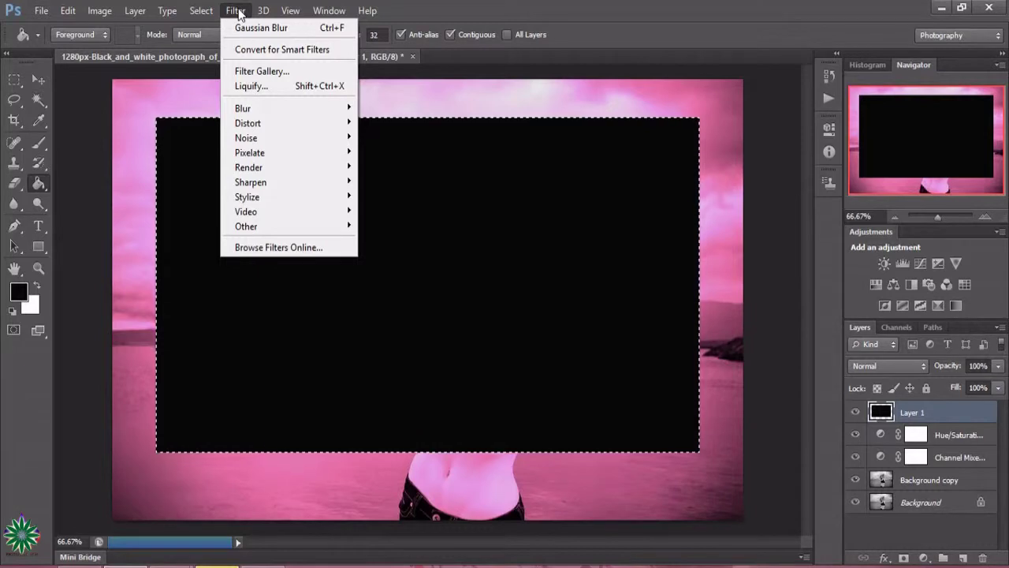
mouse_move(246, 138)
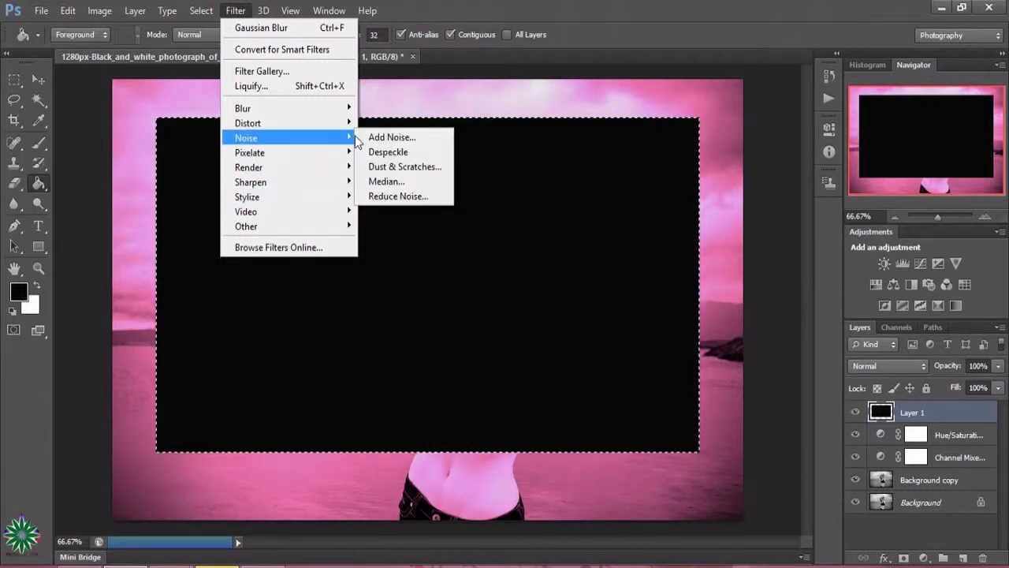
click(410, 137)
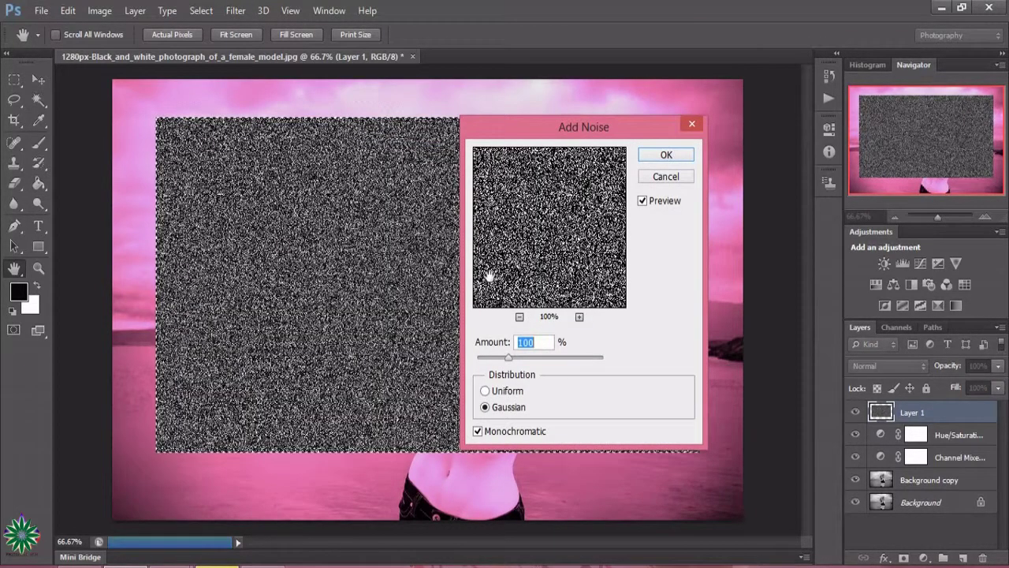
click(658, 156)
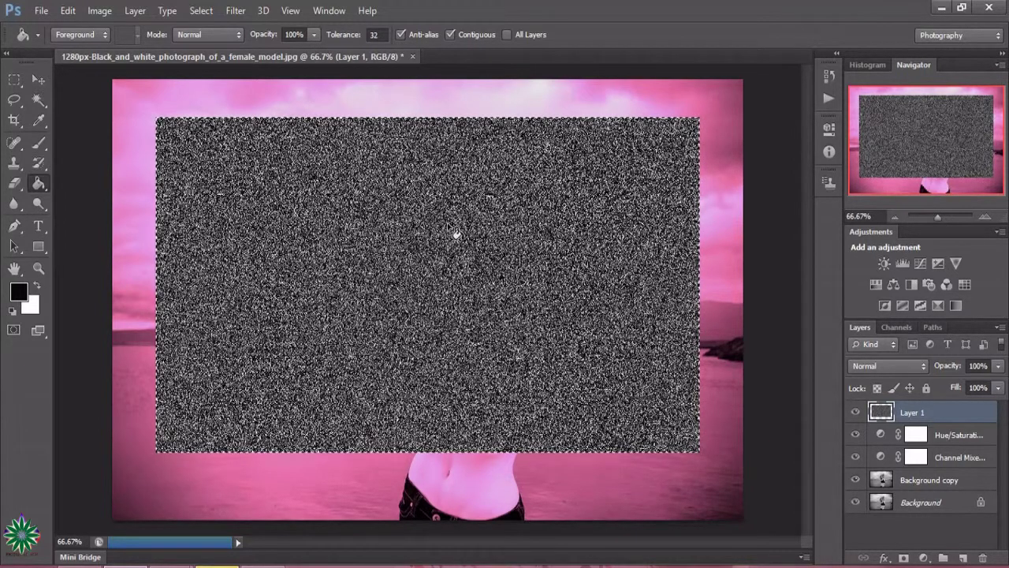
- Soften the noise with a Gaussian Blur of radius 2.2 pixels
click(237, 11)
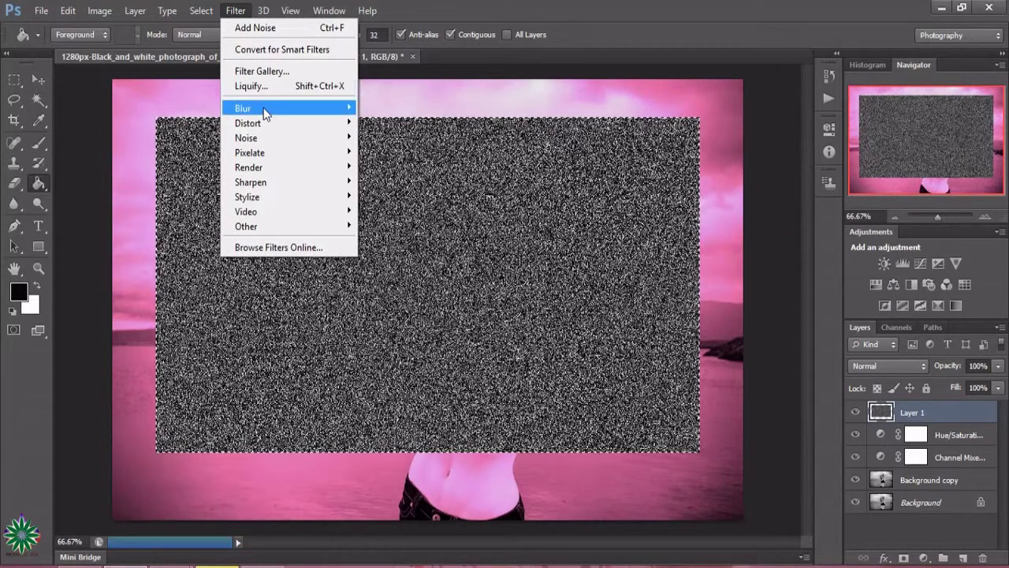
mouse_move(243, 108)
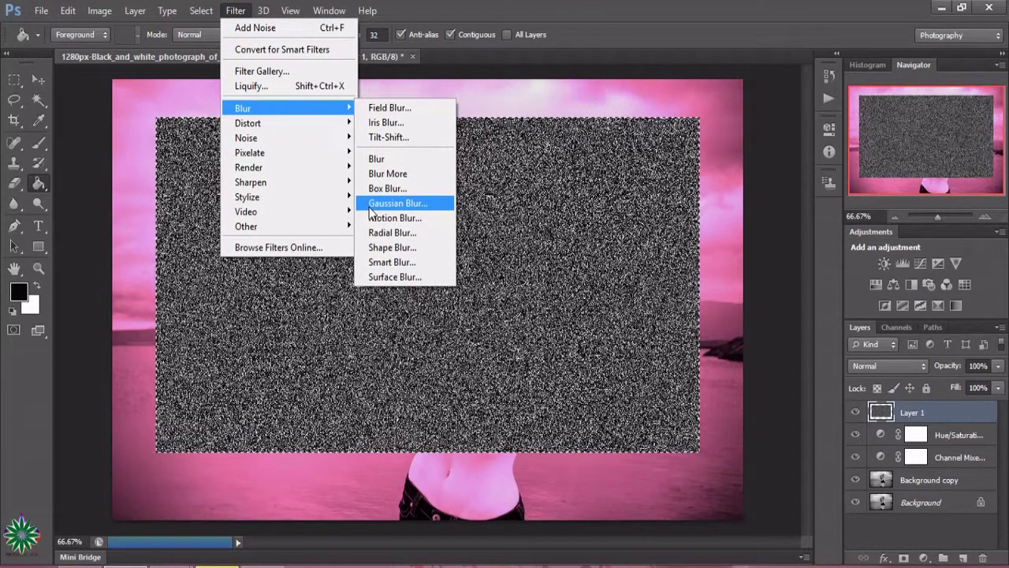
click(370, 208)
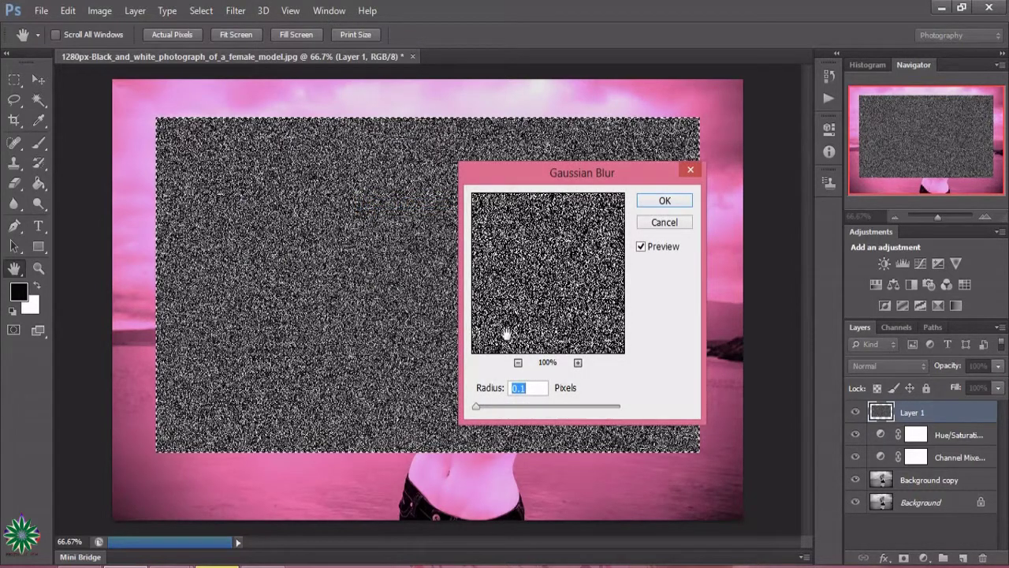
mouse_move(477, 408)
mouse_down()
mouse_move(512, 407)
mouse_move(488, 410)
mouse_up()
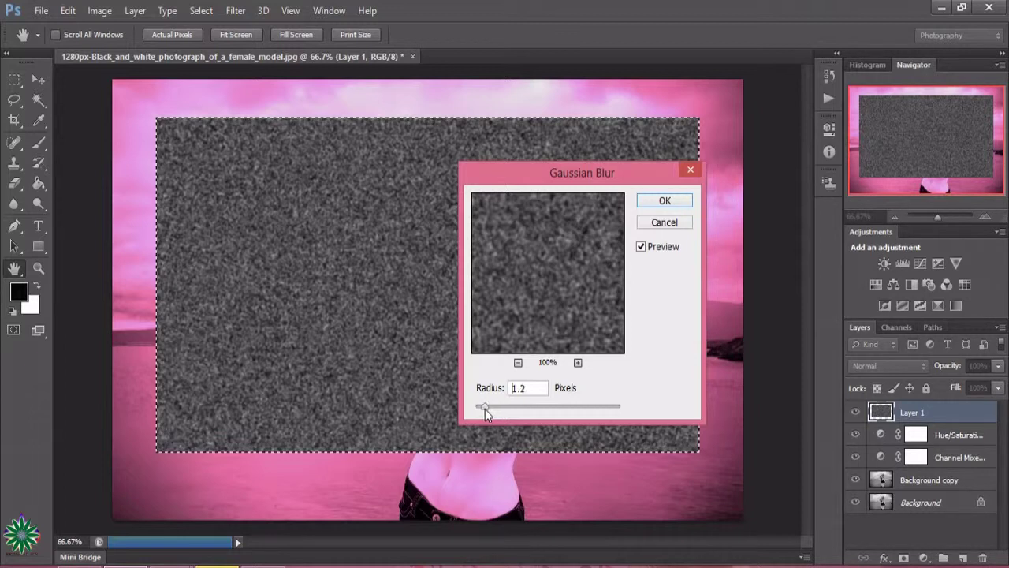
mouse_move(486, 408)
mouse_down()
mouse_move(567, 399)
mouse_move(503, 408)
mouse_up()
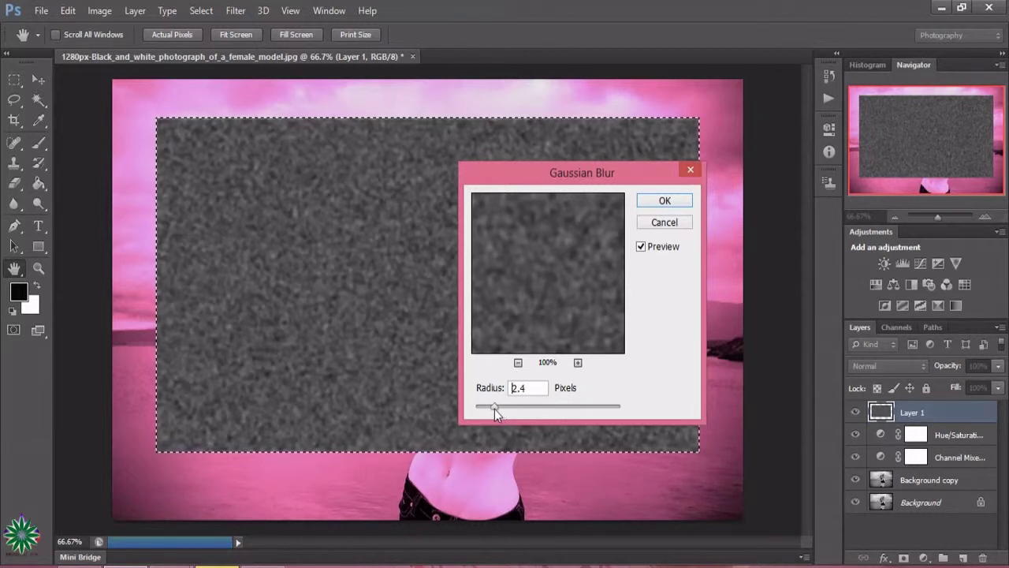
drag(494, 408, 493, 408)
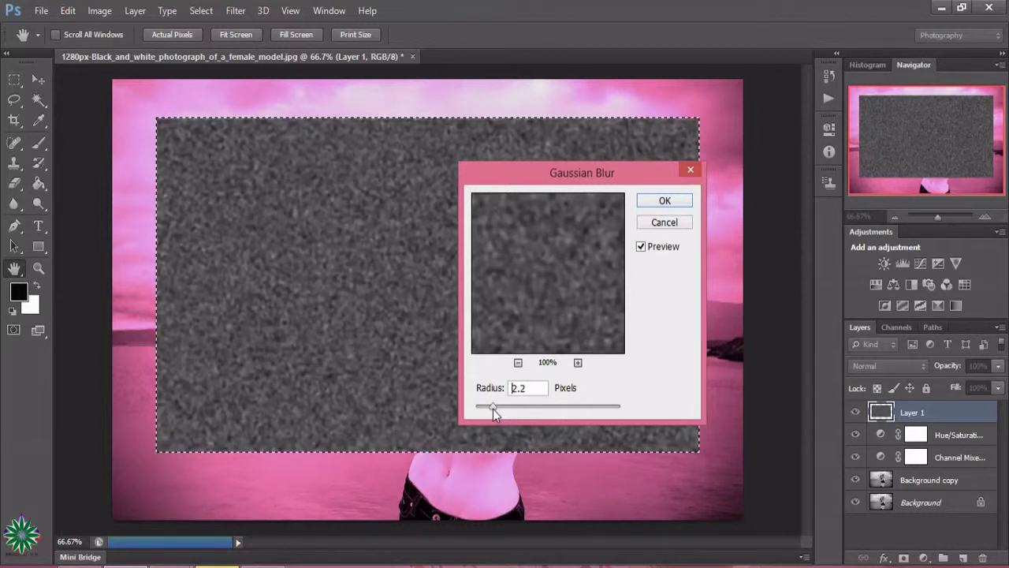
click(665, 202)
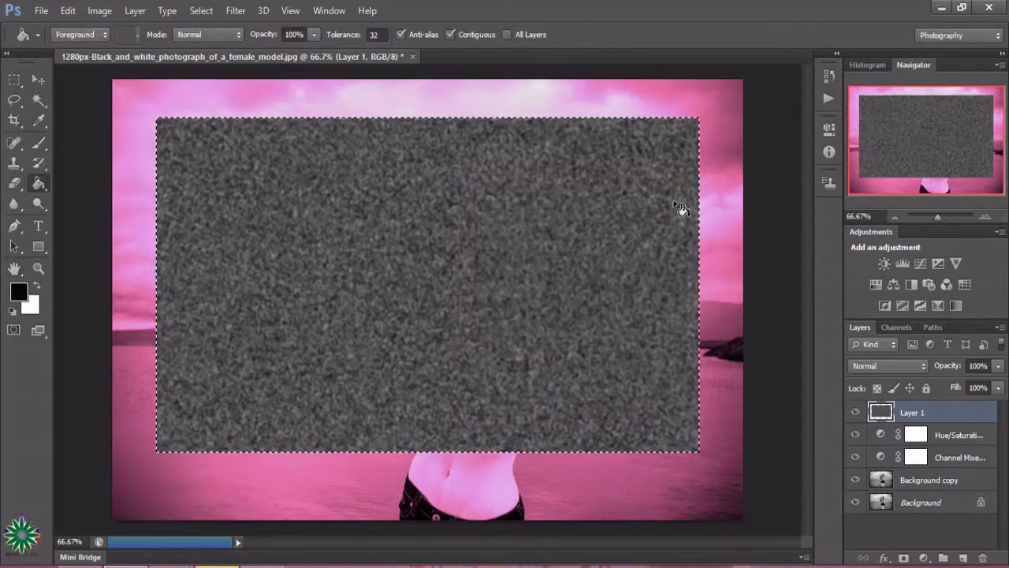
- Apply a Threshold at level 126 to turn the noise into white specks
click(107, 10)
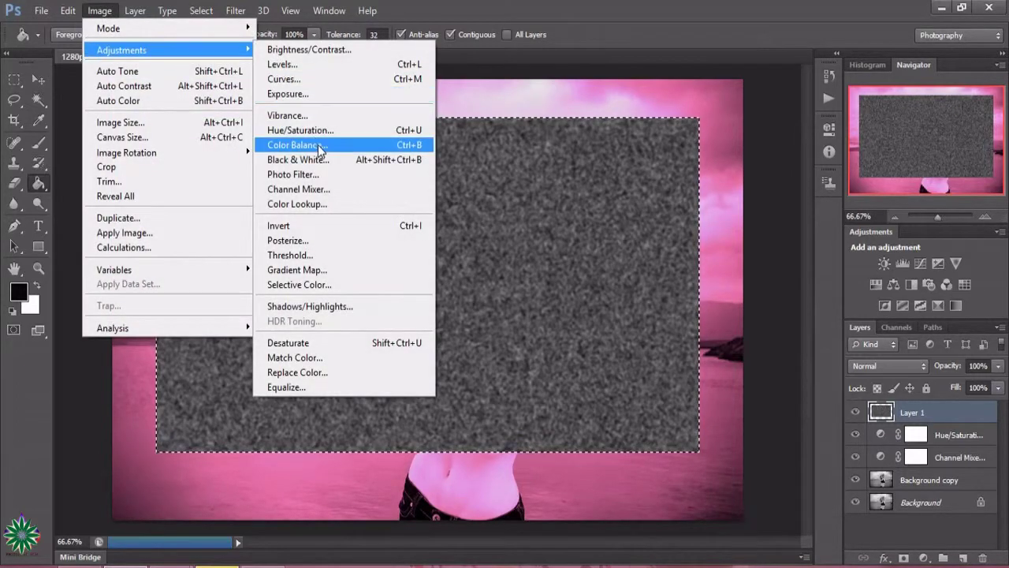
mouse_move(122, 50)
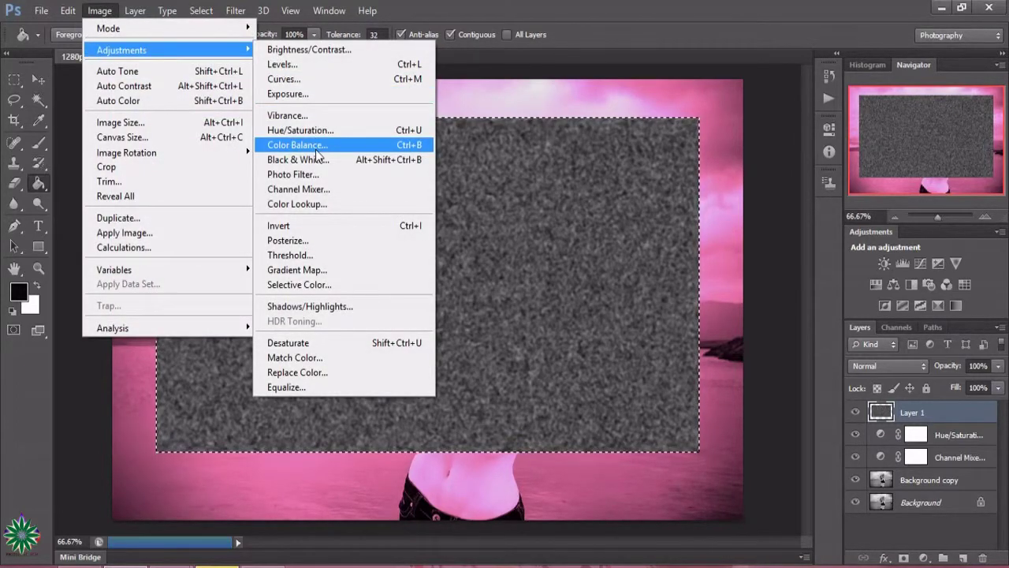
click(340, 258)
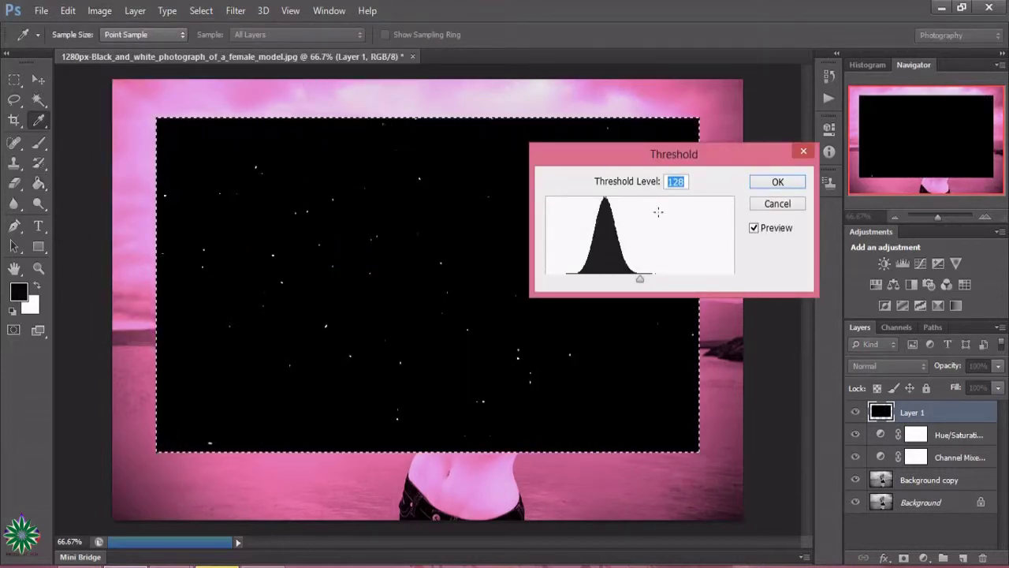
drag(640, 281, 634, 281)
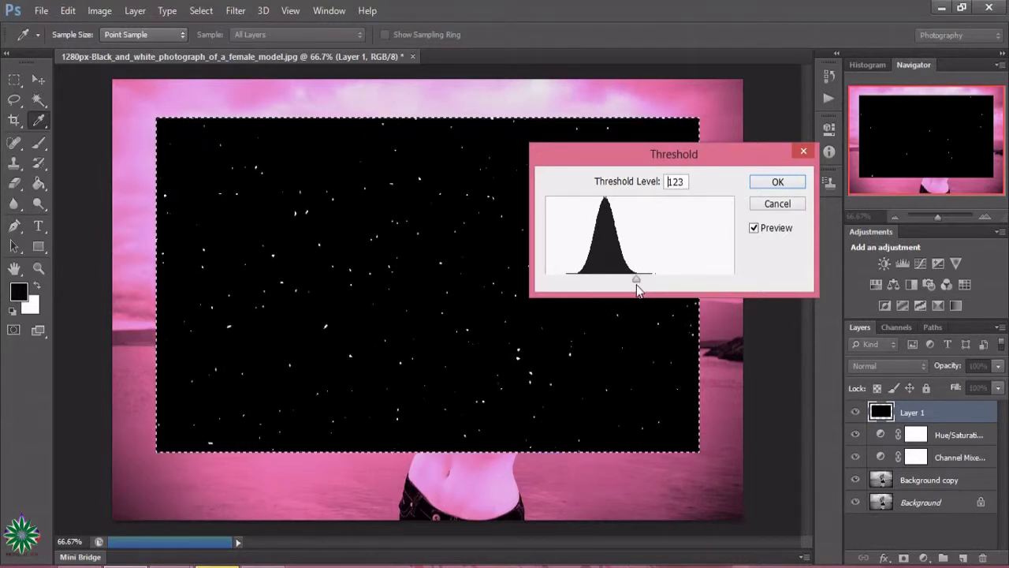
click(639, 287)
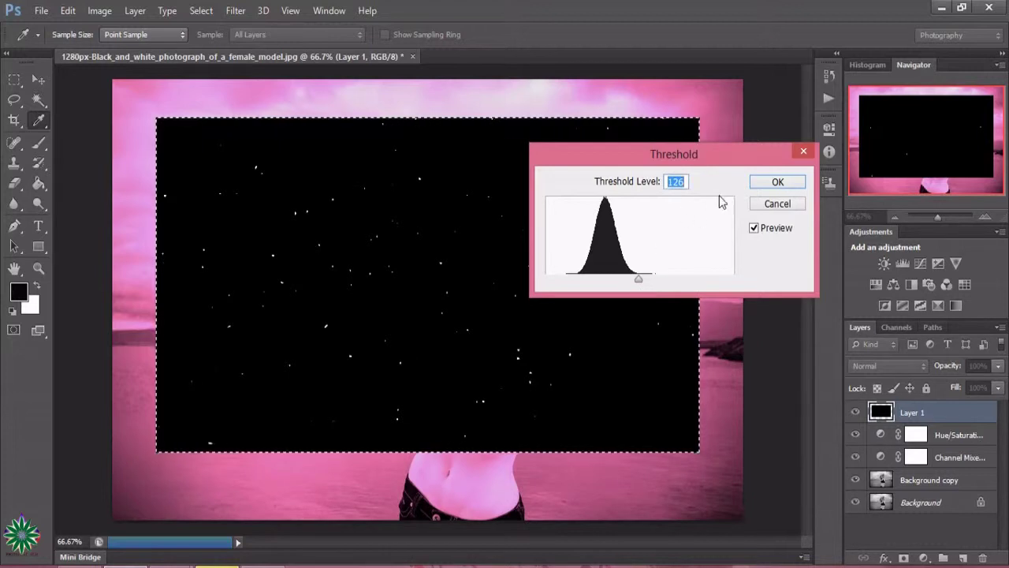
click(775, 183)
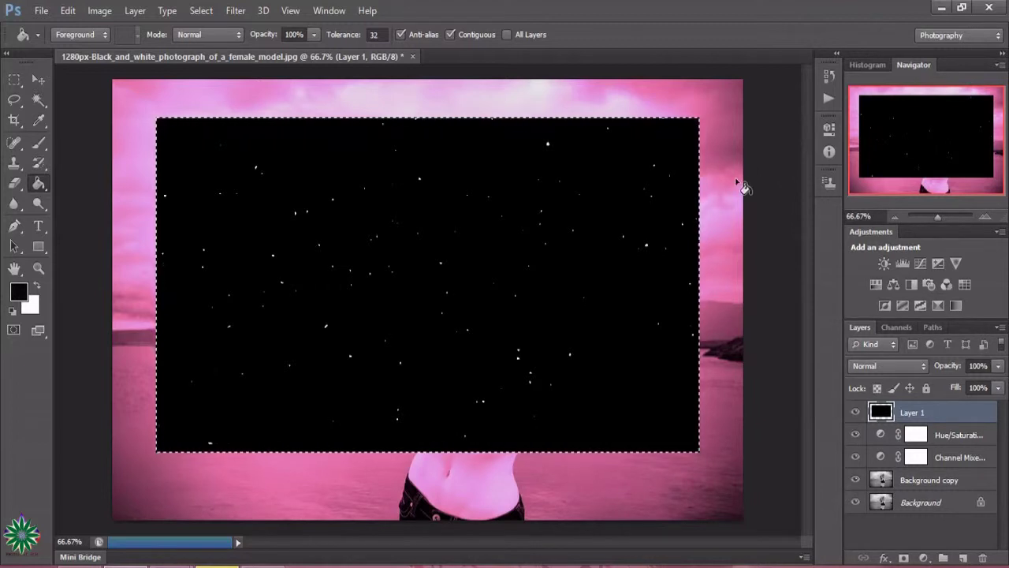
- Set Layer 1 to Screen blend mode and test a lower opacity
click(897, 369)
click(895, 132)
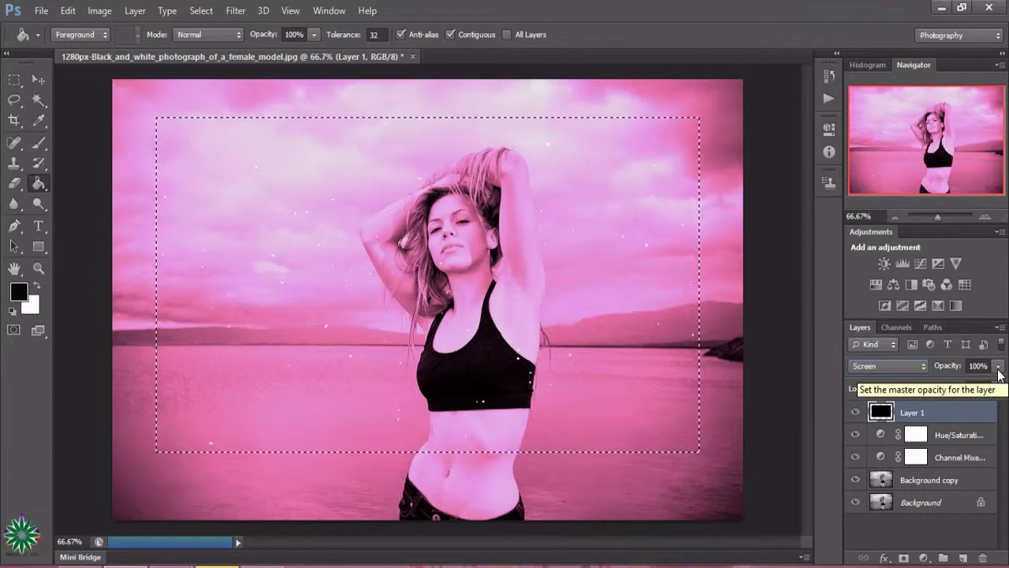
click(998, 368)
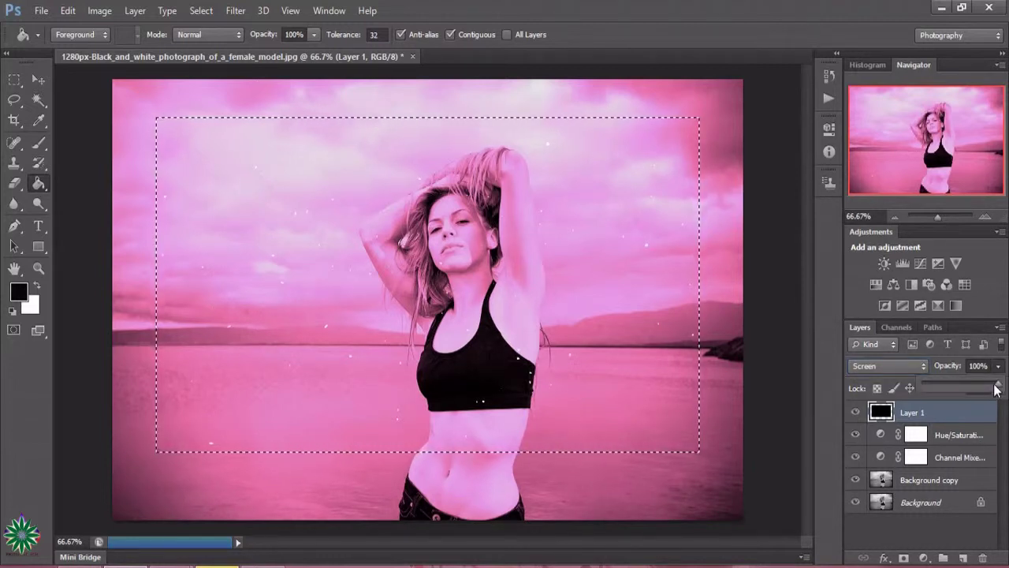
mouse_move(997, 387)
mouse_down()
mouse_move(970, 398)
mouse_move(1006, 384)
mouse_up()
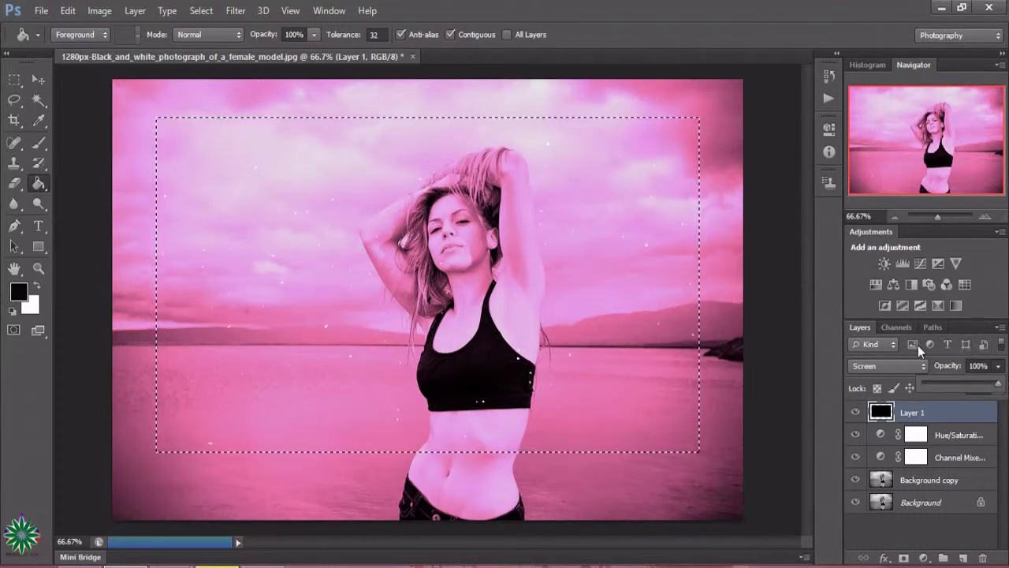
- Compare Soft Light, return Layer 1 to Screen, and duplicate it as Layer 1 copy
click(912, 367)
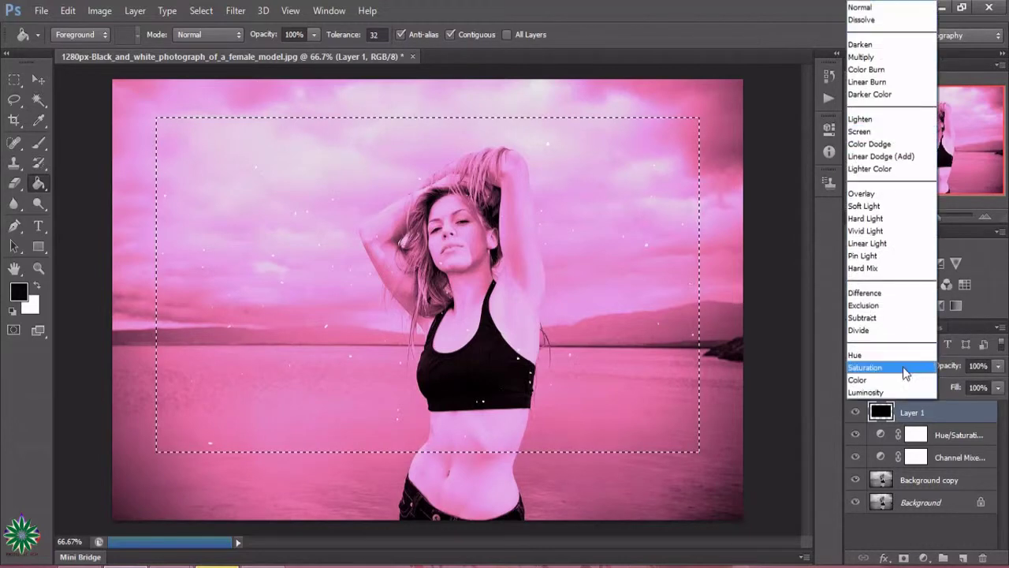
click(881, 208)
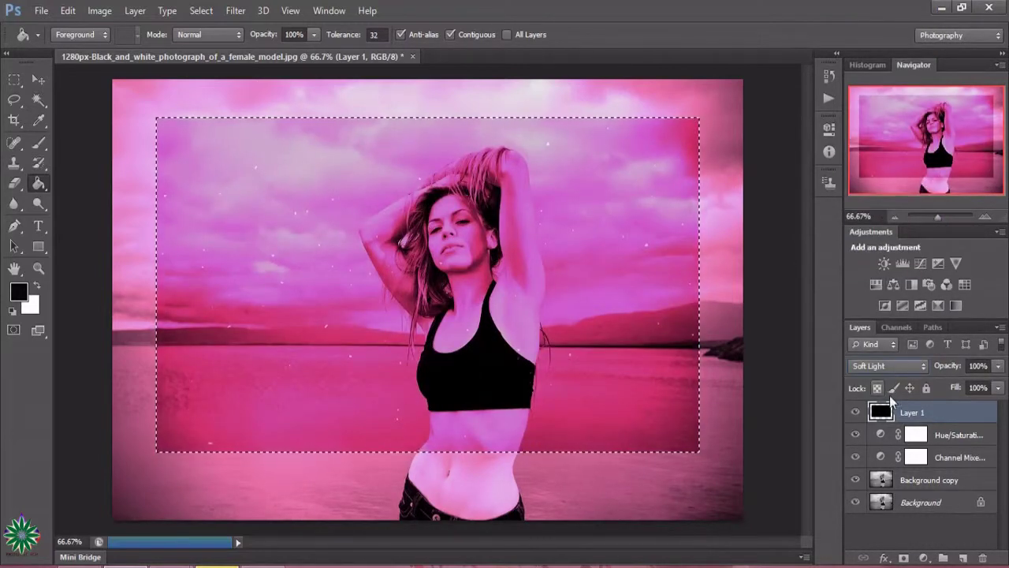
click(904, 367)
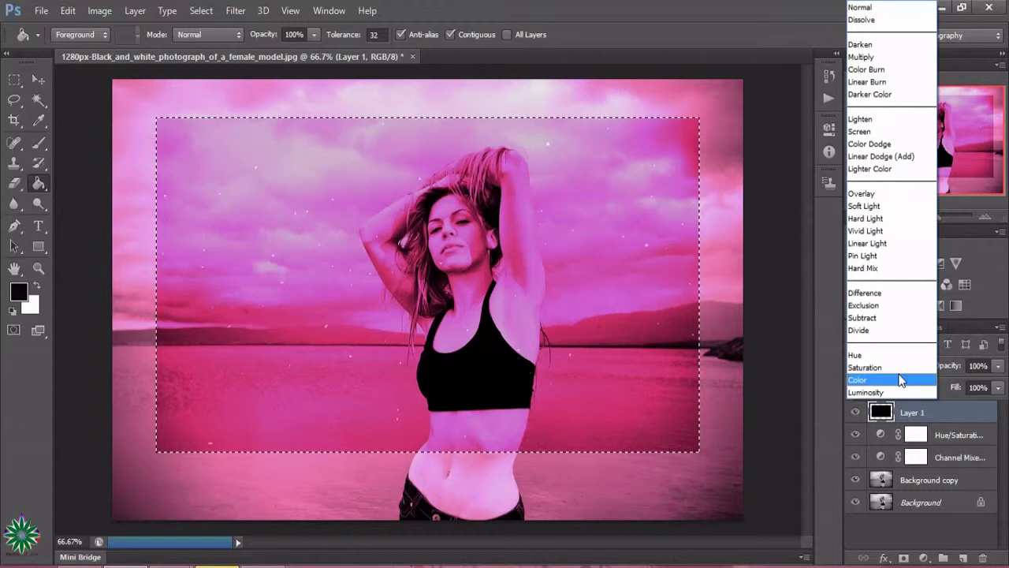
click(887, 132)
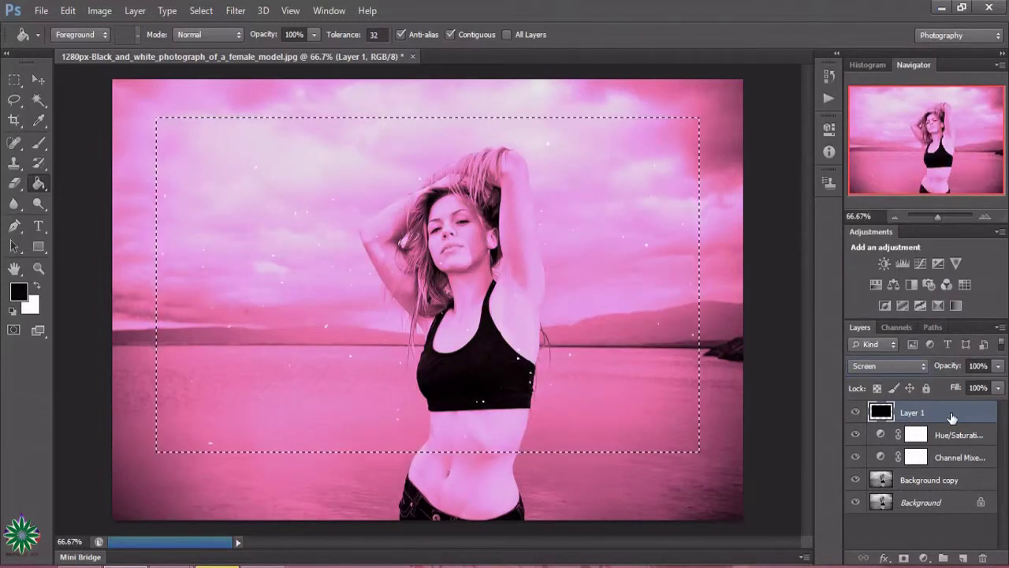
drag(952, 417, 963, 558)
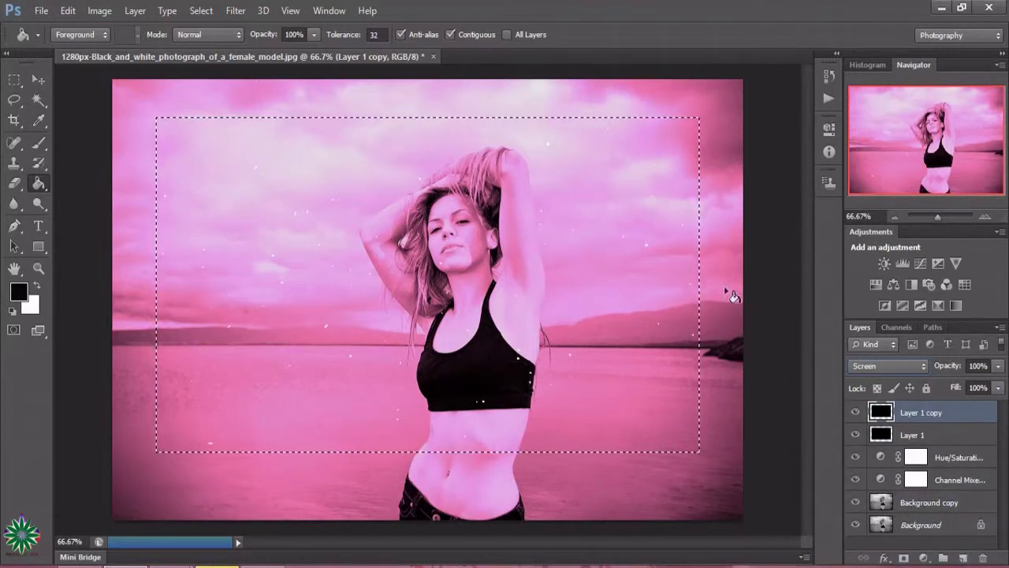
- Rotate the Layer 1 copy snow specks about 40 degrees and commit
click(37, 80)
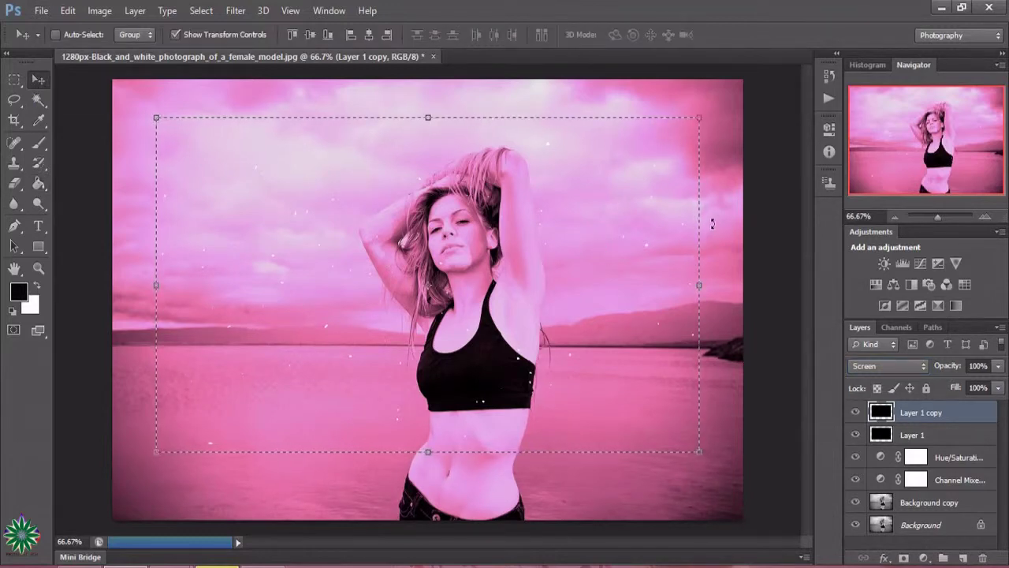
mouse_move(712, 221)
mouse_down()
mouse_move(687, 439)
mouse_move(664, 227)
mouse_move(714, 213)
mouse_up()
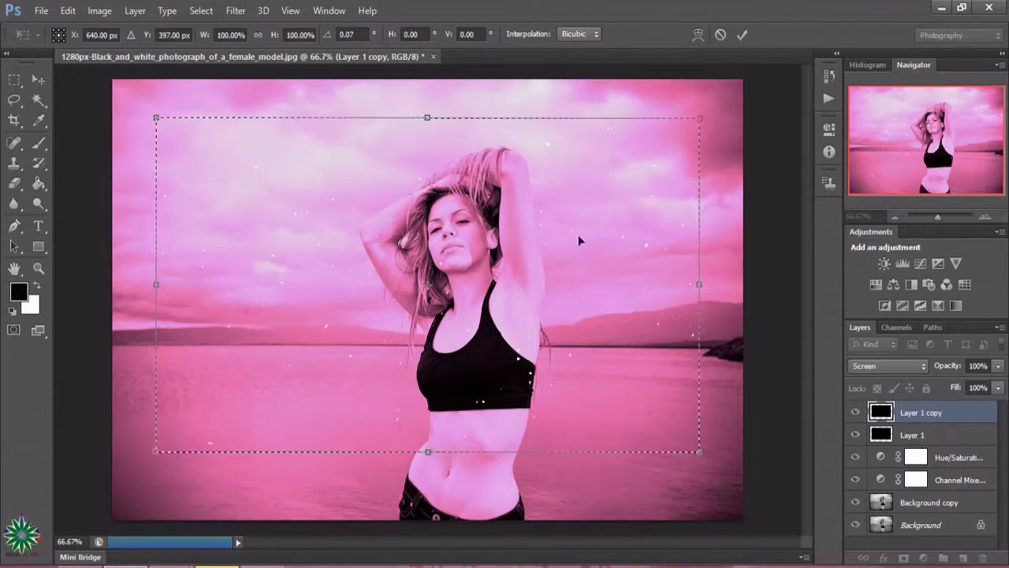
click(742, 36)
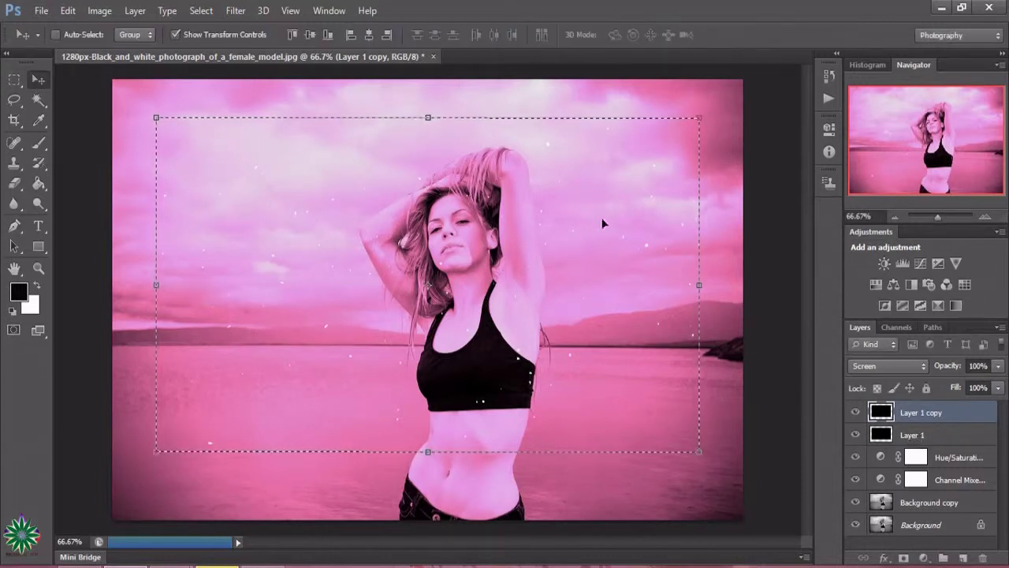
- Delete the Layer 1 copy layer
right_click(927, 416)
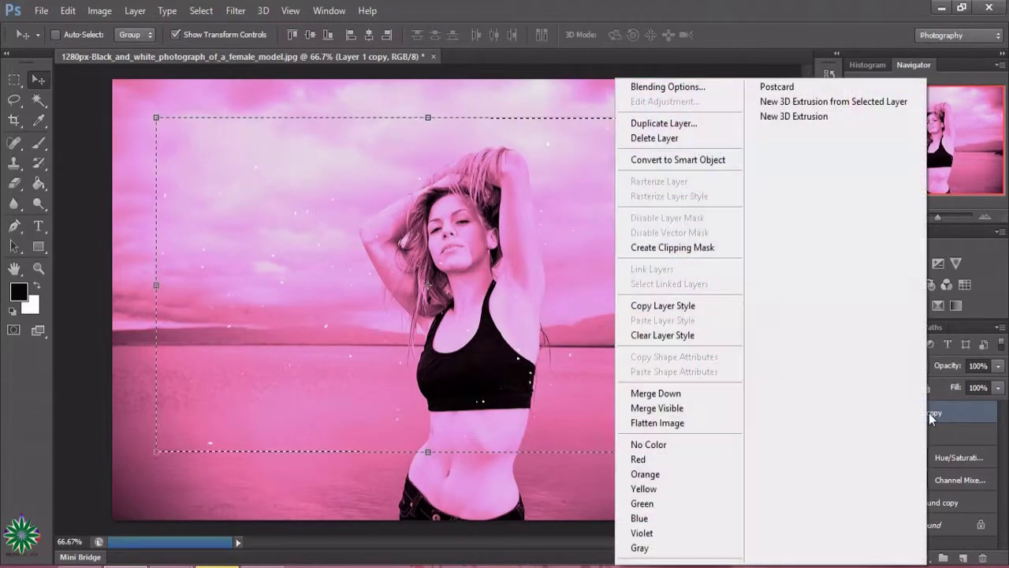
click(643, 141)
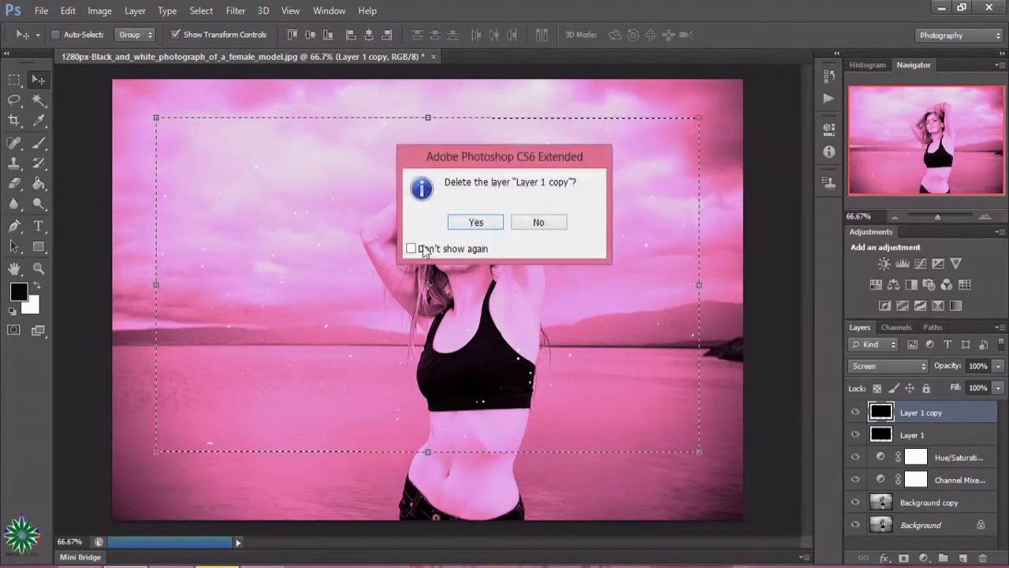
click(471, 225)
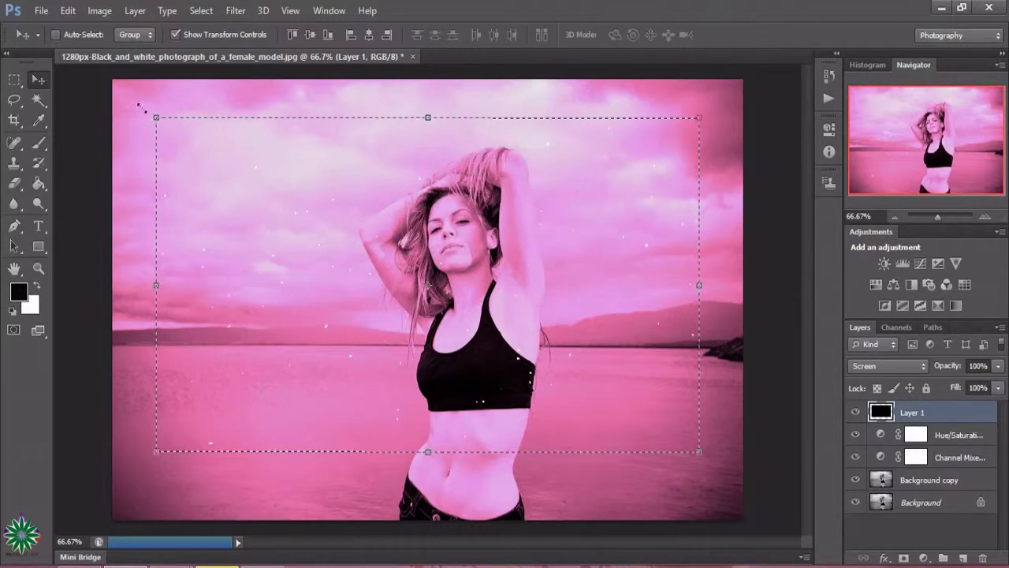
- Stretch Layer 1's snow specks edge to edge across the canvas, then duplicate Layer 1
drag(156, 117, 120, 88)
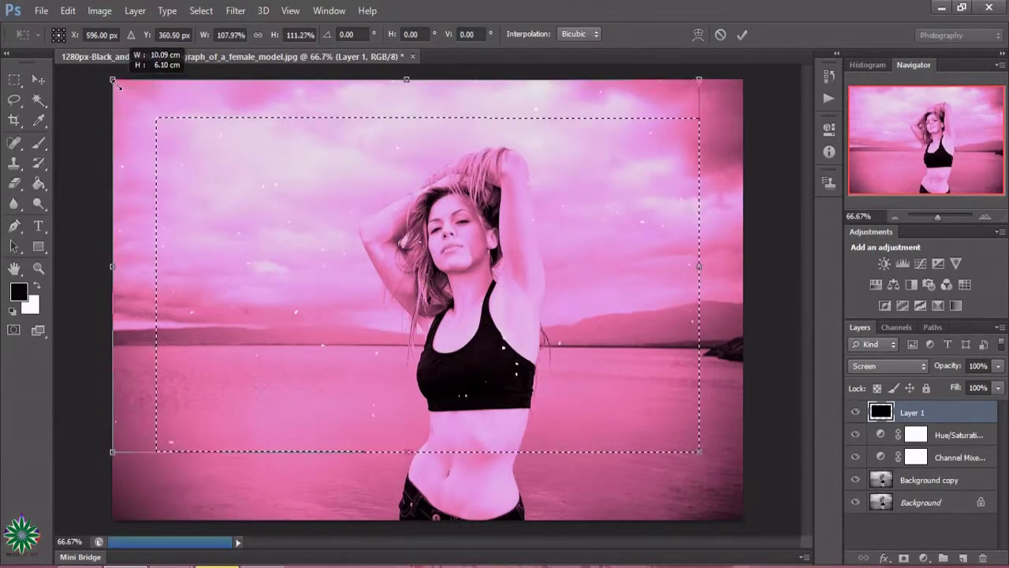
drag(120, 88, 113, 79)
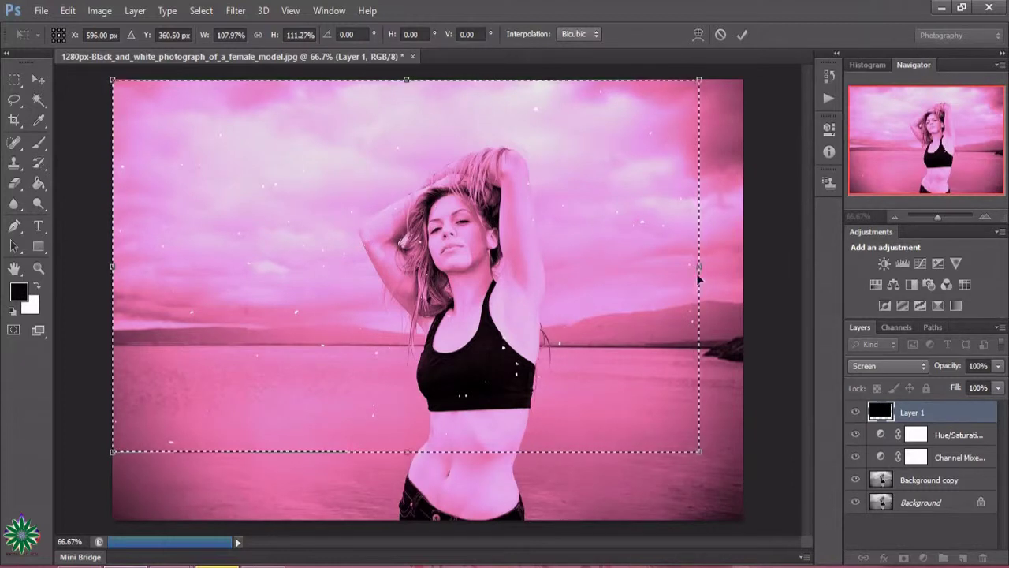
drag(699, 266, 738, 255)
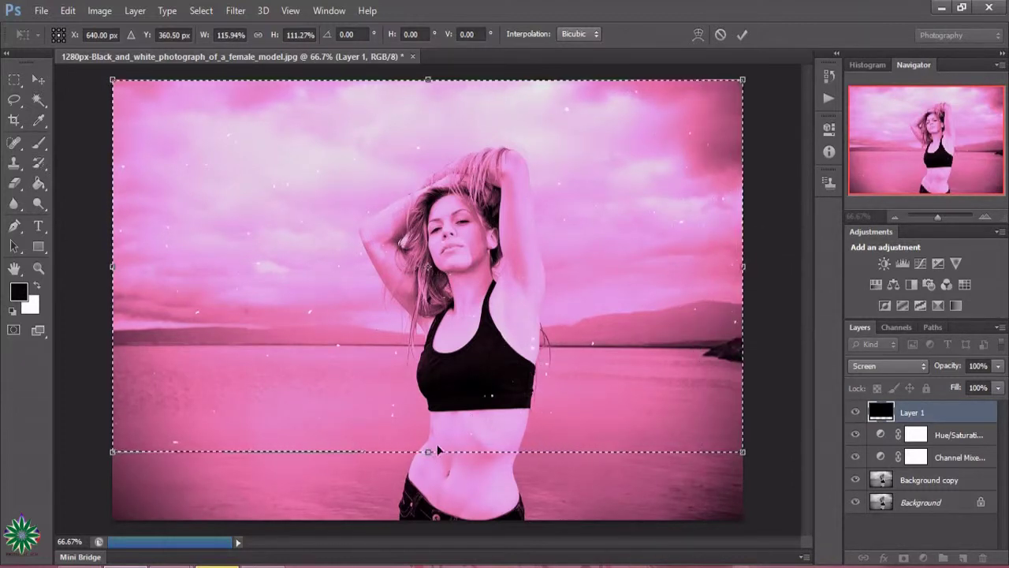
drag(429, 451, 436, 518)
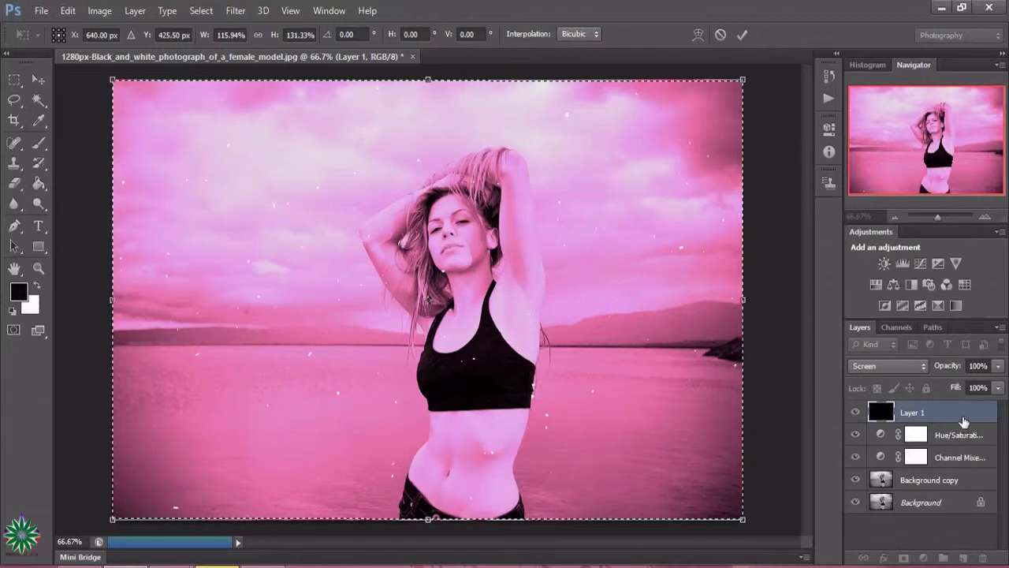
click(742, 35)
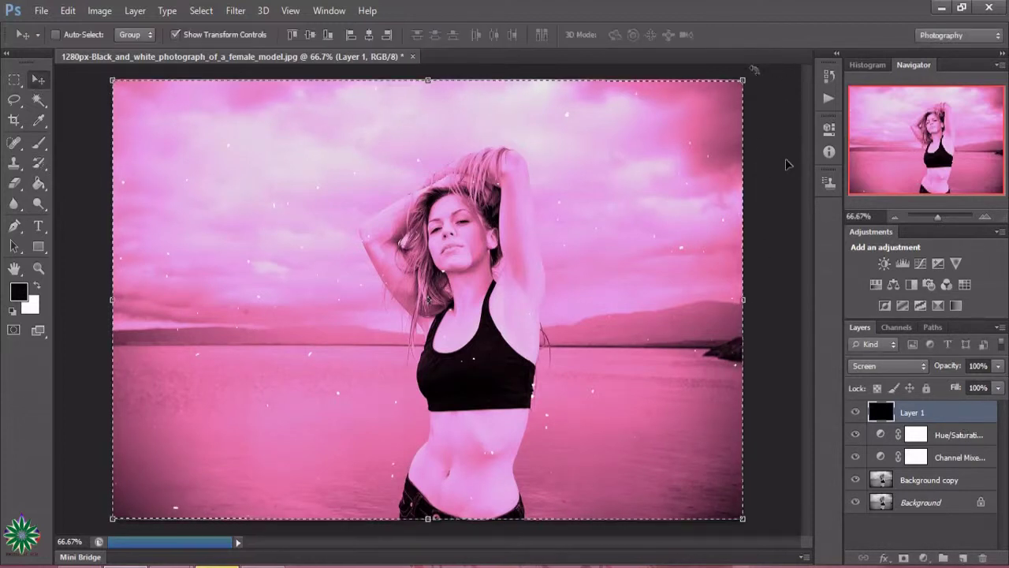
drag(959, 423, 963, 557)
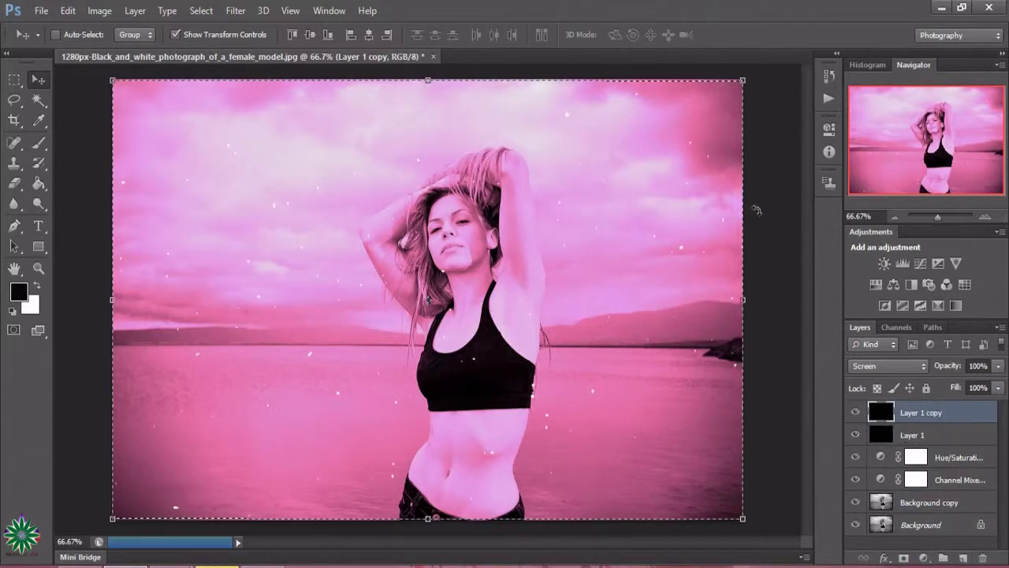
- Rotate Layer 1 copy about 33°, shift it down-right, and duplicate it as Layer 1 copy 2
drag(769, 241, 754, 409)
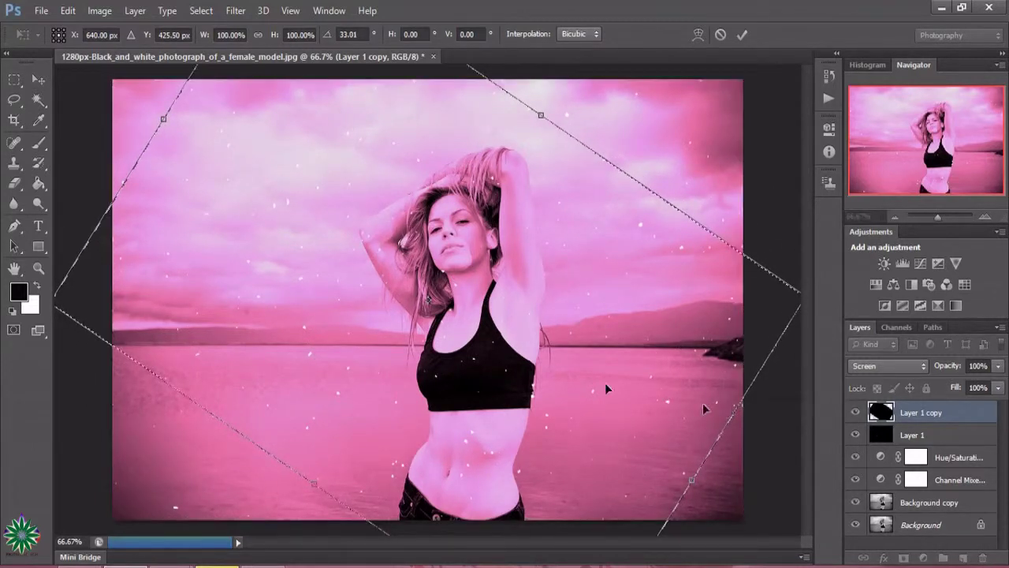
drag(571, 347, 588, 383)
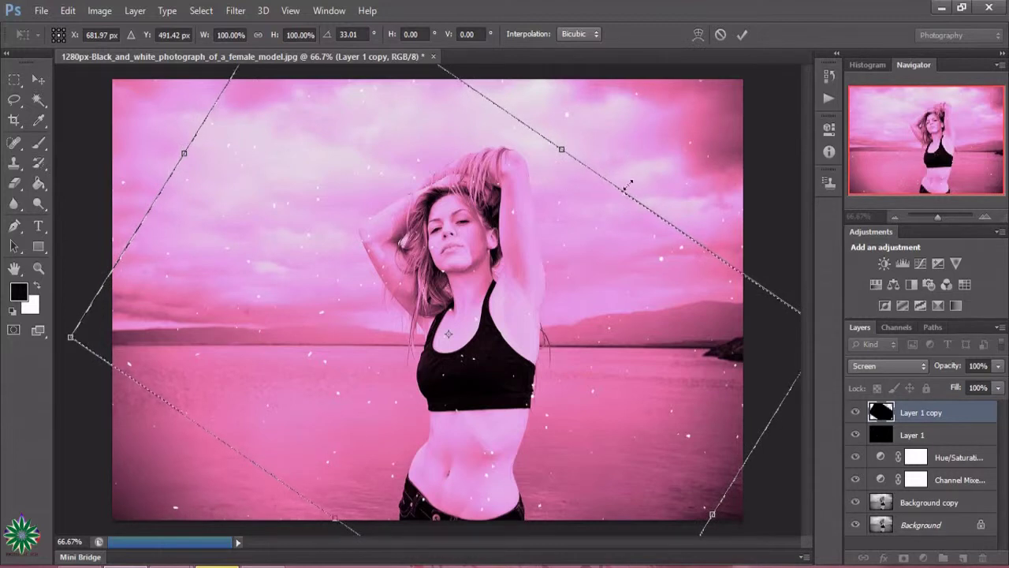
click(740, 34)
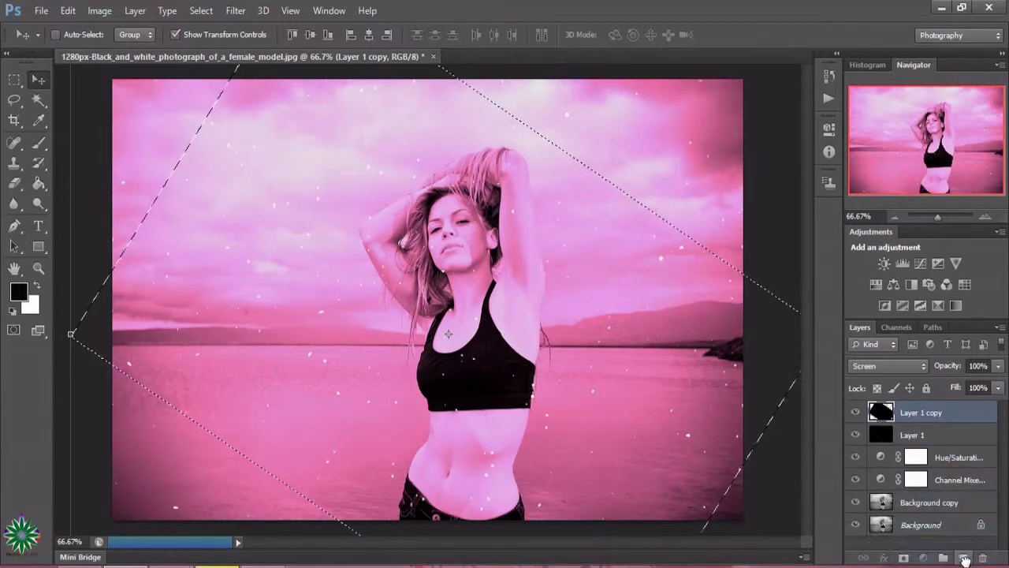
drag(965, 560, 964, 559)
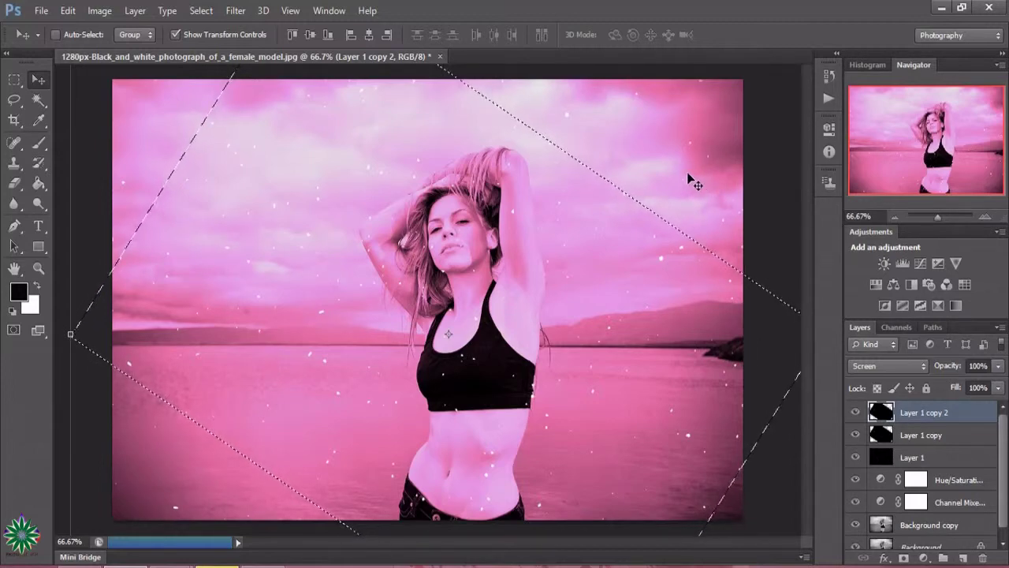
- Rotate Layer 1 copy 2 to about -19° and reposition it
mouse_move(692, 165)
mouse_down()
mouse_move(712, 220)
mouse_move(701, 187)
mouse_up()
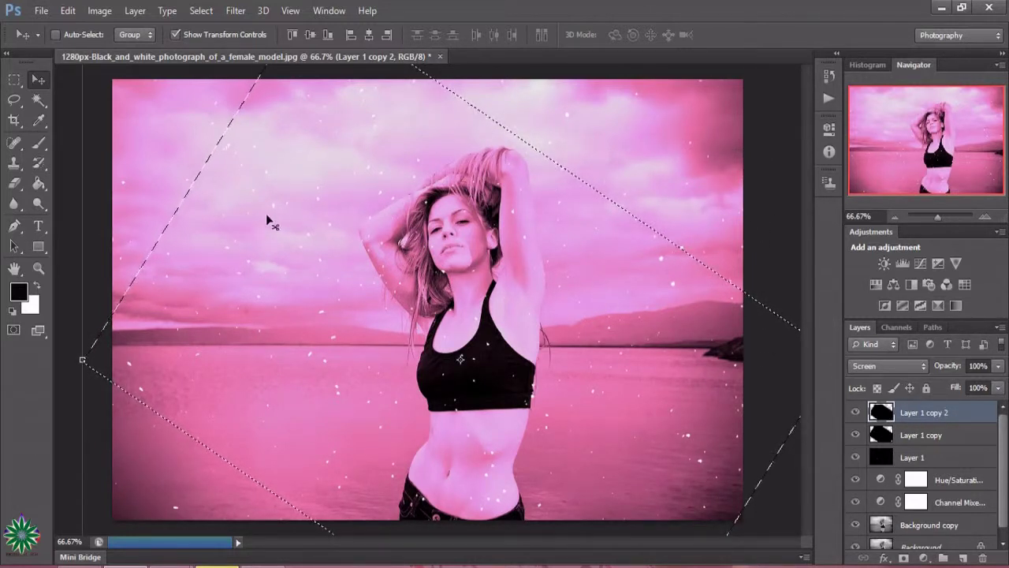
mouse_move(240, 235)
mouse_down()
mouse_move(219, 207)
mouse_move(346, 147)
mouse_up()
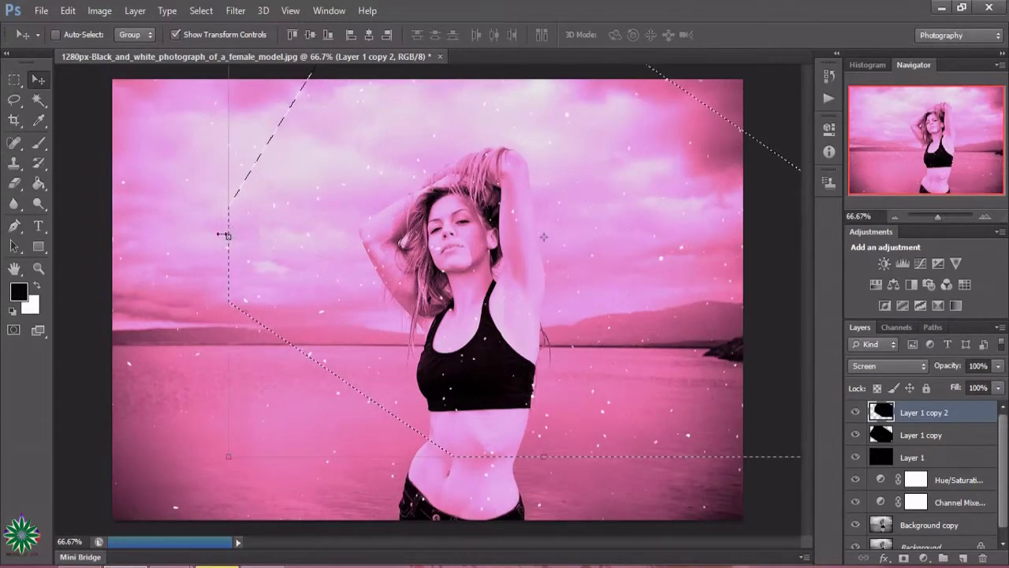
drag(213, 244, 180, 378)
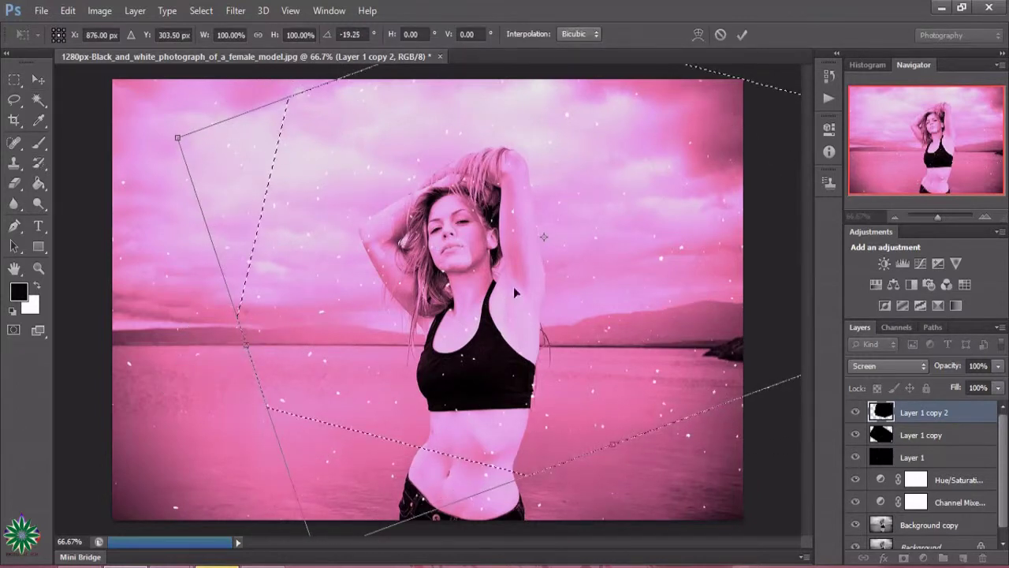
mouse_move(514, 290)
mouse_down()
mouse_move(426, 330)
mouse_move(490, 396)
mouse_up()
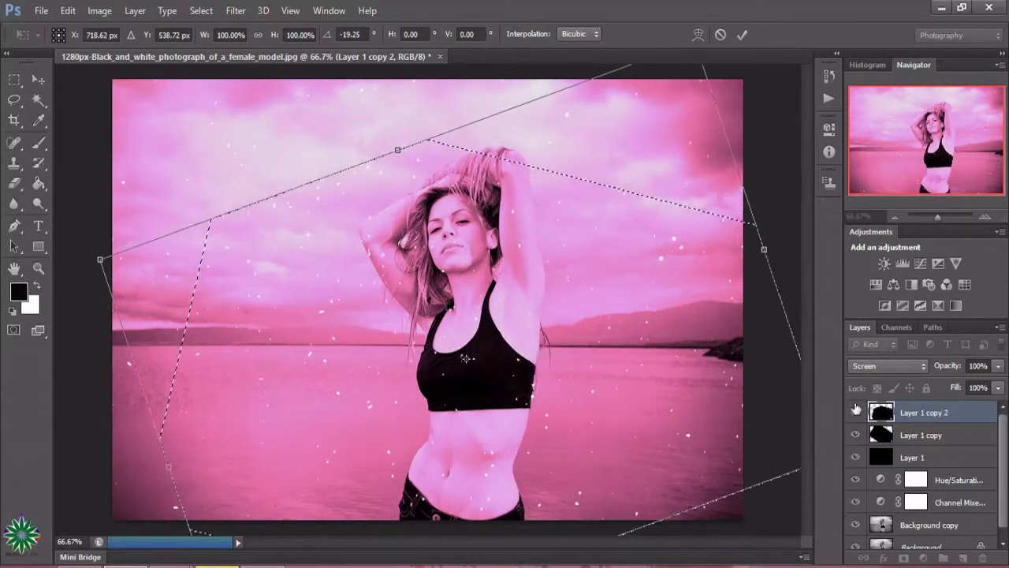
click(744, 36)
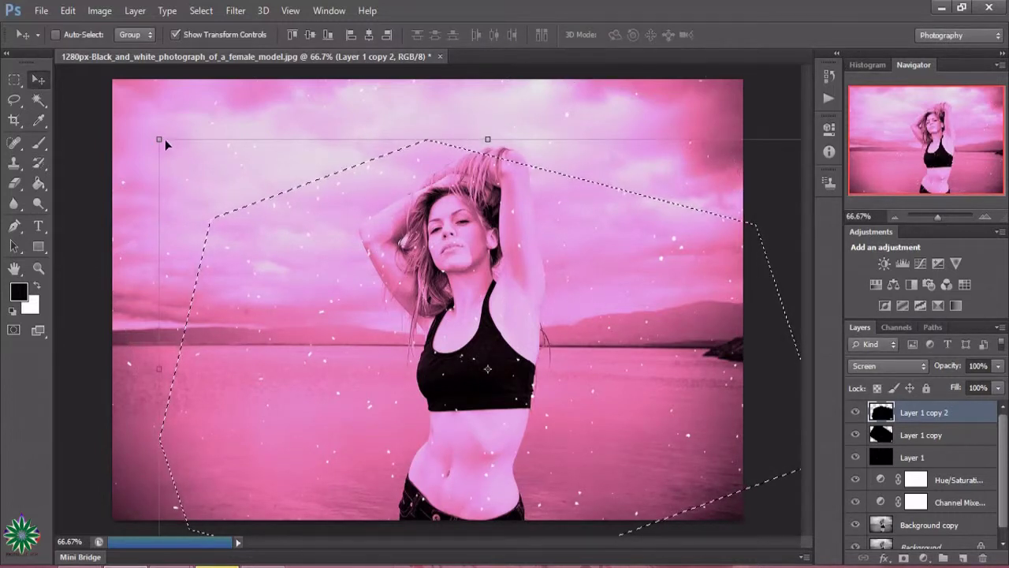
- Enlarge Layer 1 copy 2 to about 109% by 113%, then duplicate it as Layer 1 copy 3
mouse_move(159, 139)
mouse_down()
mouse_move(127, 89)
mouse_move(99, 73)
mouse_up()
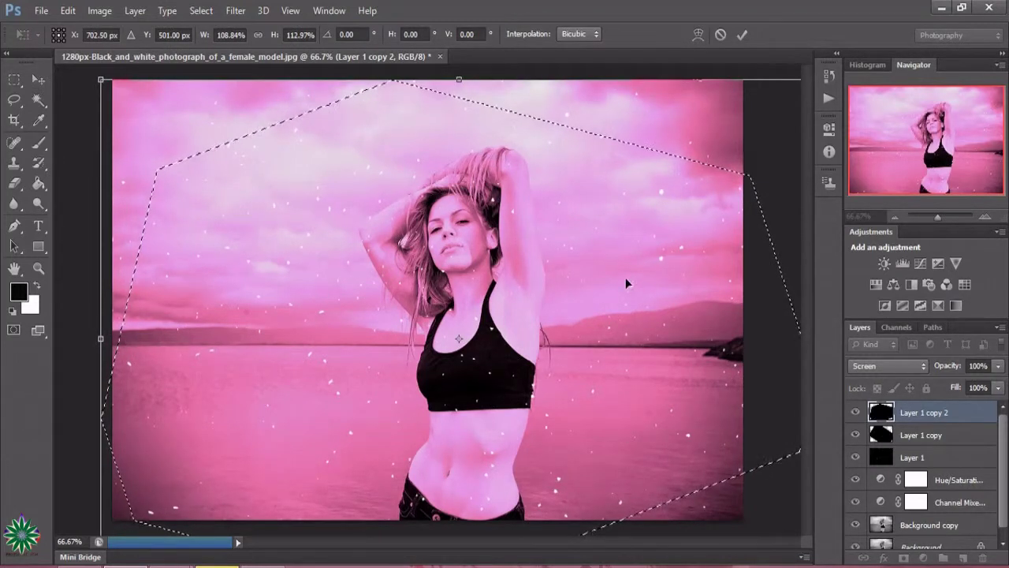
click(741, 34)
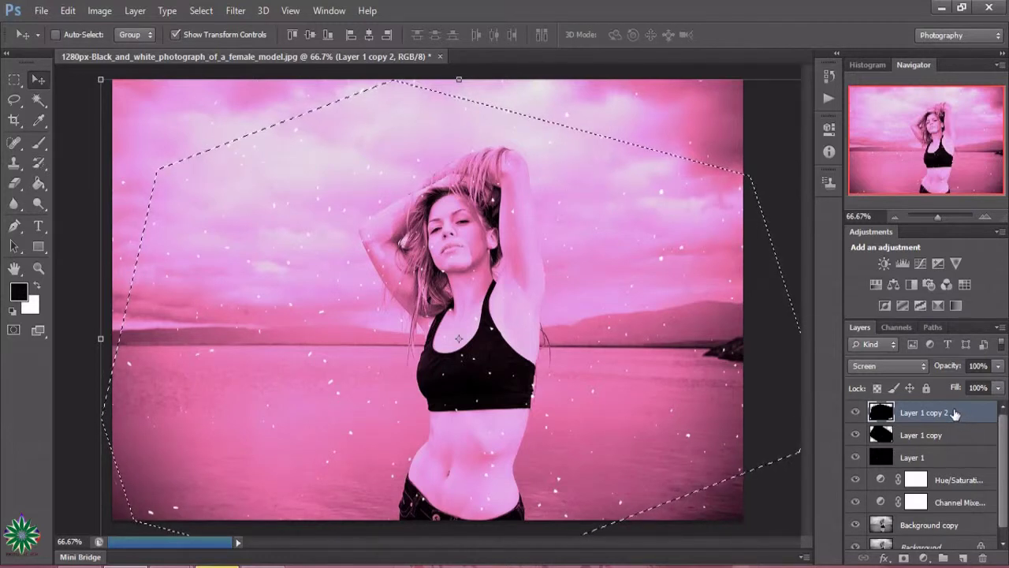
drag(953, 413, 967, 558)
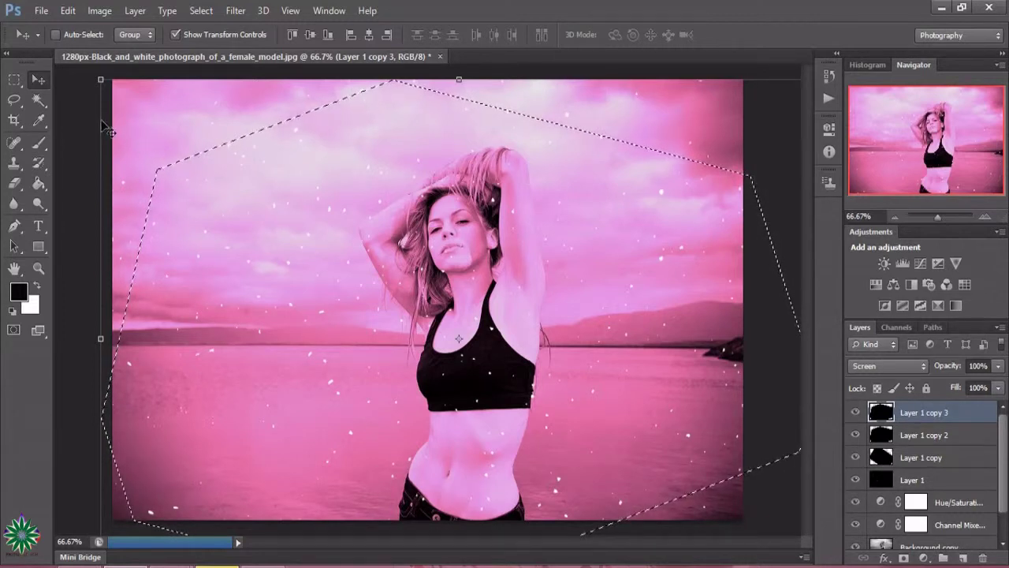
- Rotate Layer 1 copy 3 about -33°, shift it up-right, and duplicate it as Layer 1 copy 4
key(ctrl+t)
drag(97, 162, 55, 350)
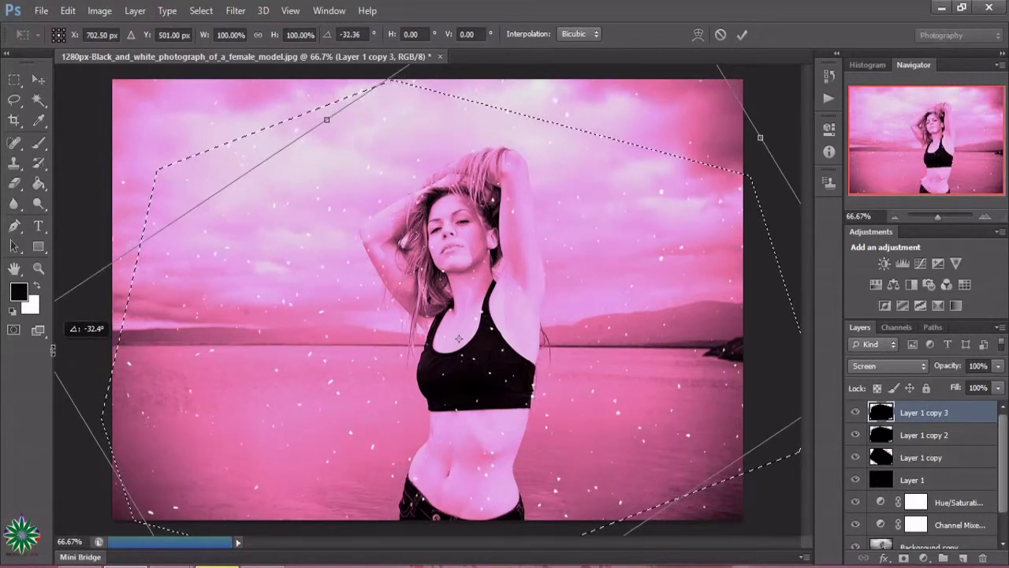
drag(623, 309, 638, 277)
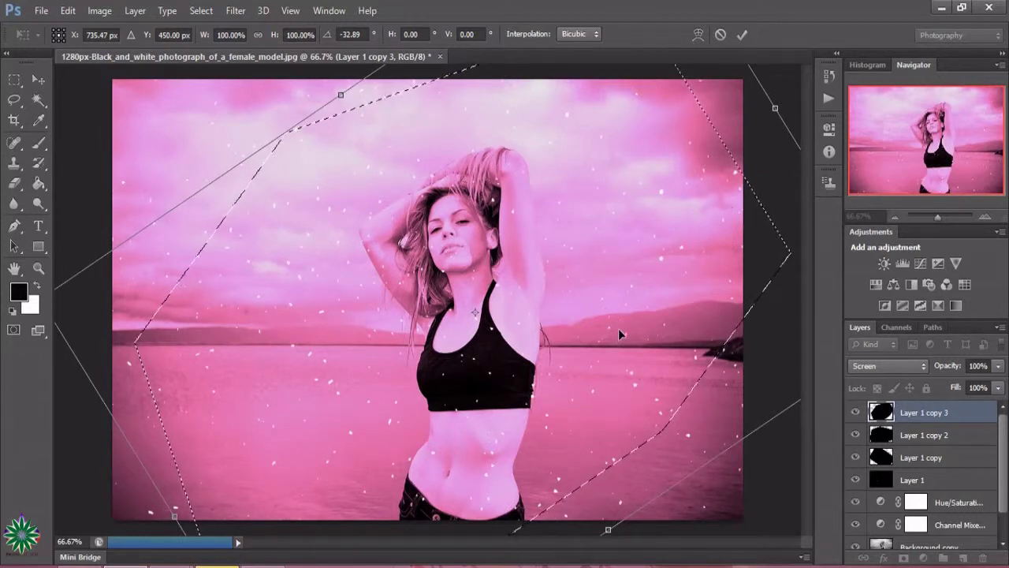
click(741, 34)
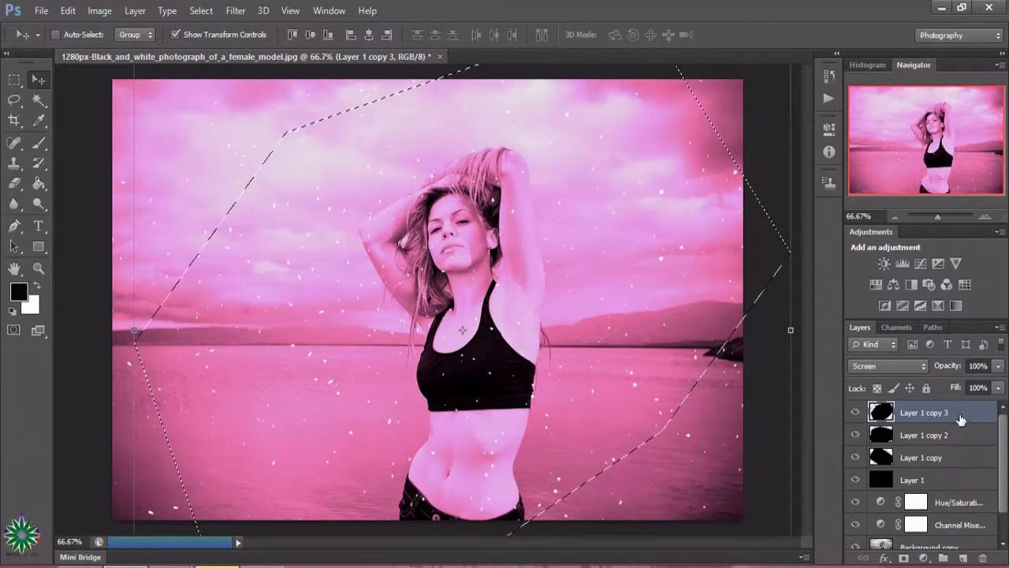
drag(960, 419, 965, 559)
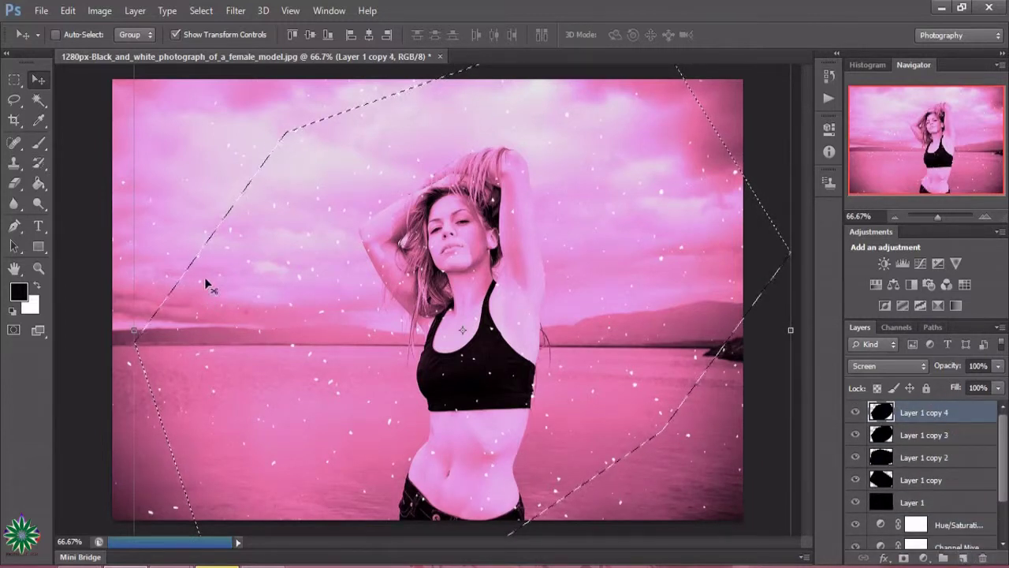
- Rotate Layer 1 copy 4 to about -35° and shift it up and right
drag(124, 179, 69, 349)
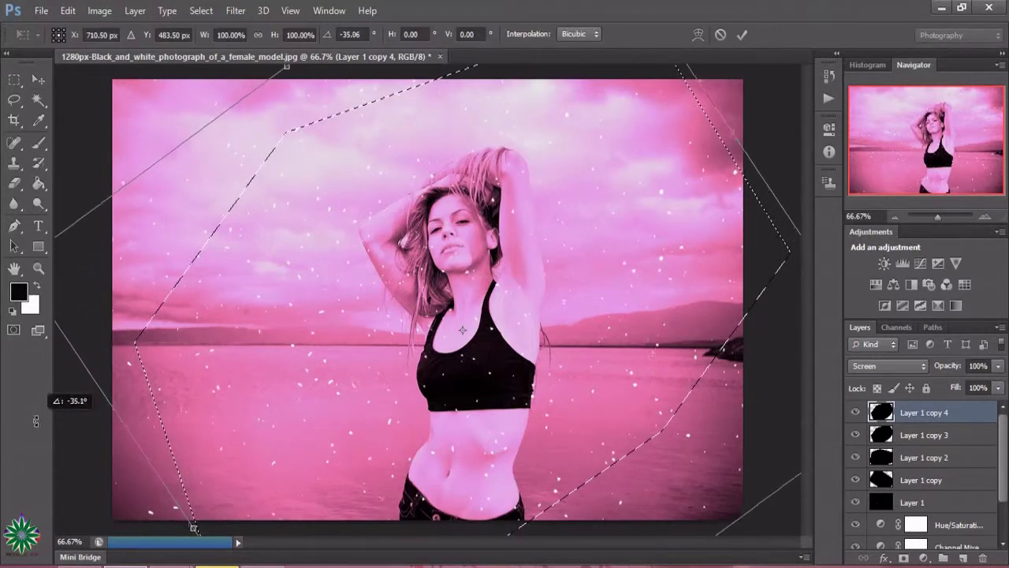
drag(69, 349, 47, 425)
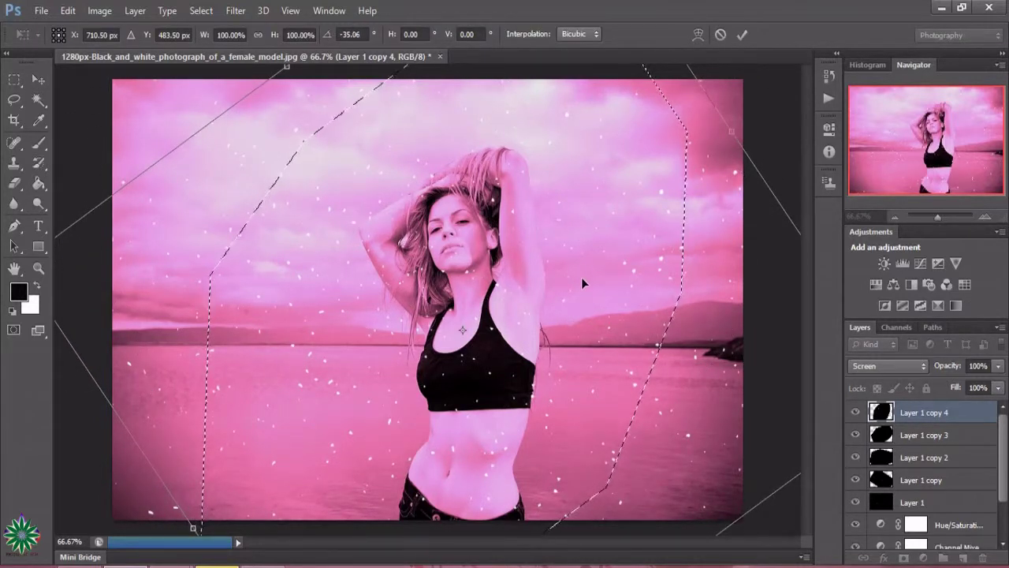
mouse_move(581, 277)
mouse_down()
mouse_move(615, 205)
mouse_move(650, 175)
mouse_up()
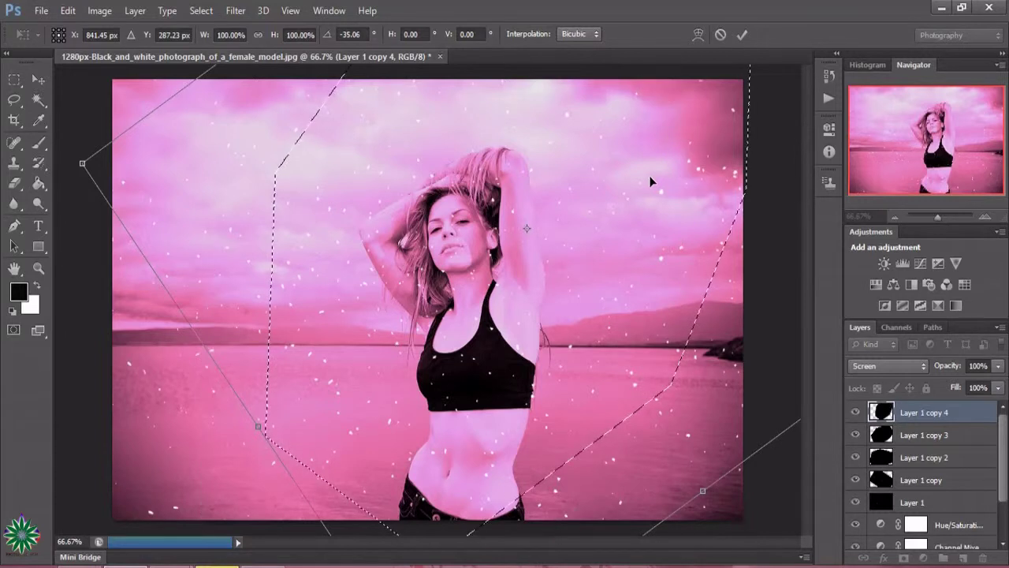
click(742, 35)
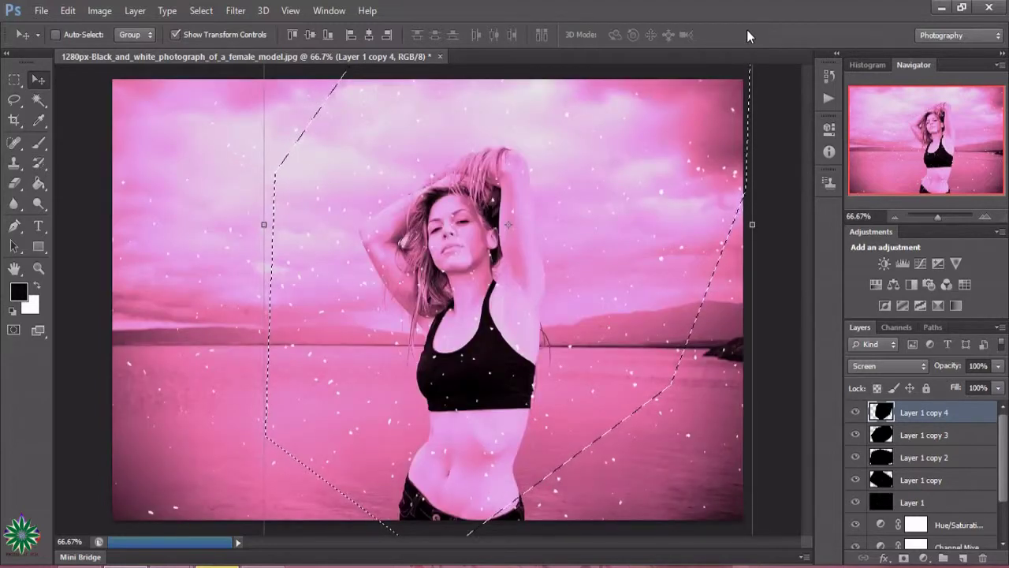
- Add a layer mask to Layer 1 from the model selection and pick the soft Brush
click(930, 504)
click(905, 558)
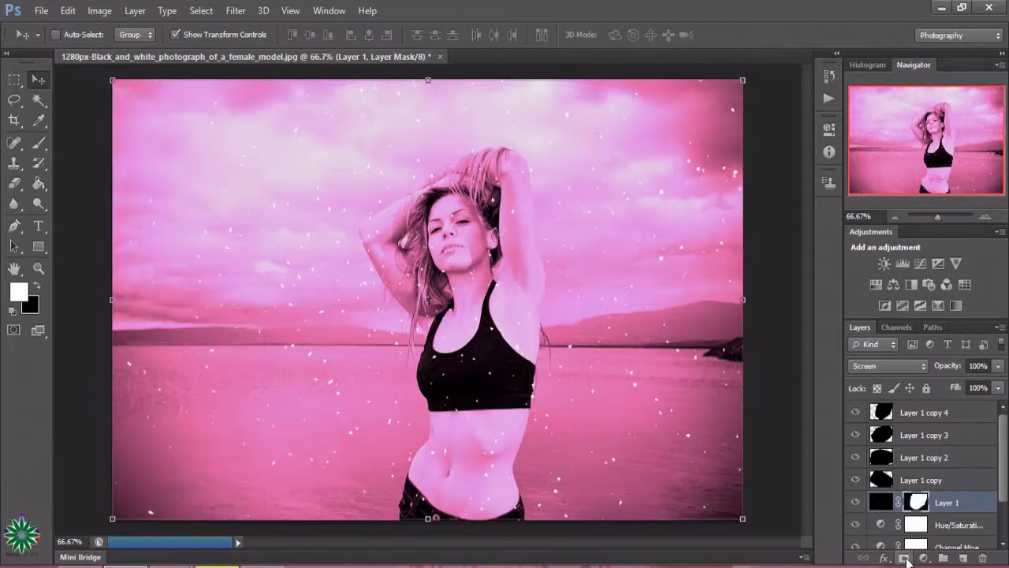
click(39, 143)
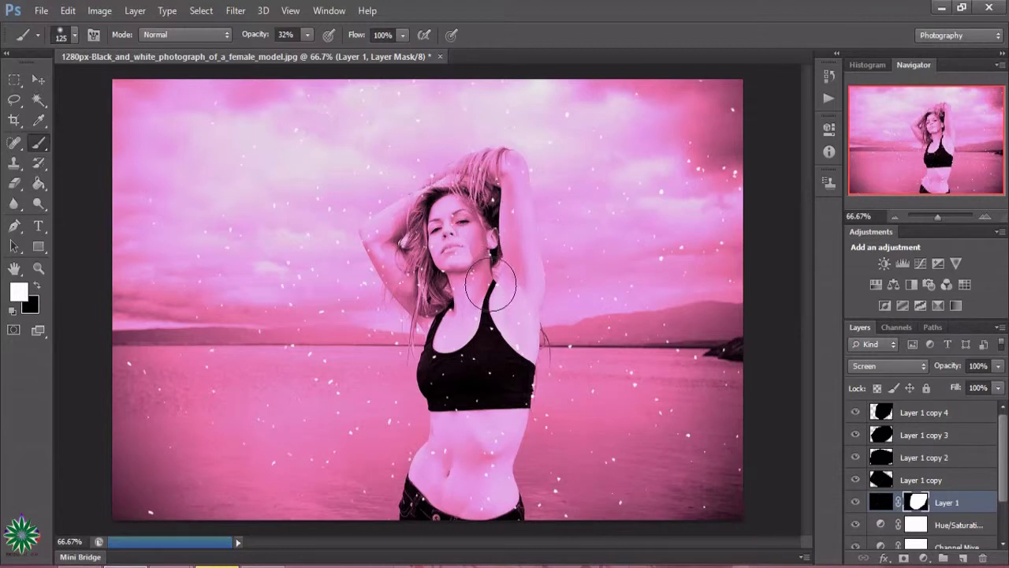
- Add layer masks to Layer 1 copy and Layer 1 copy 2
click(922, 481)
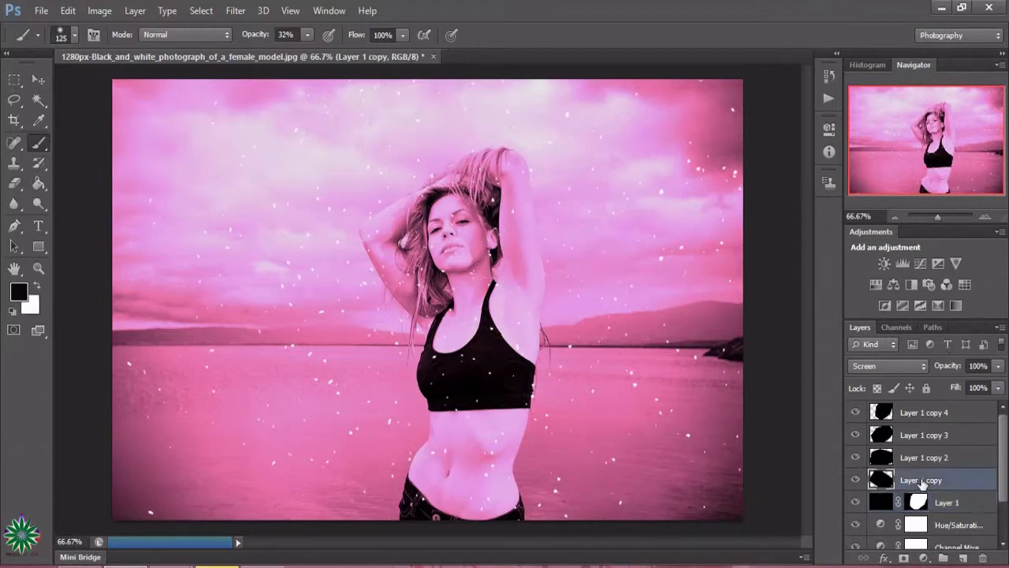
click(903, 558)
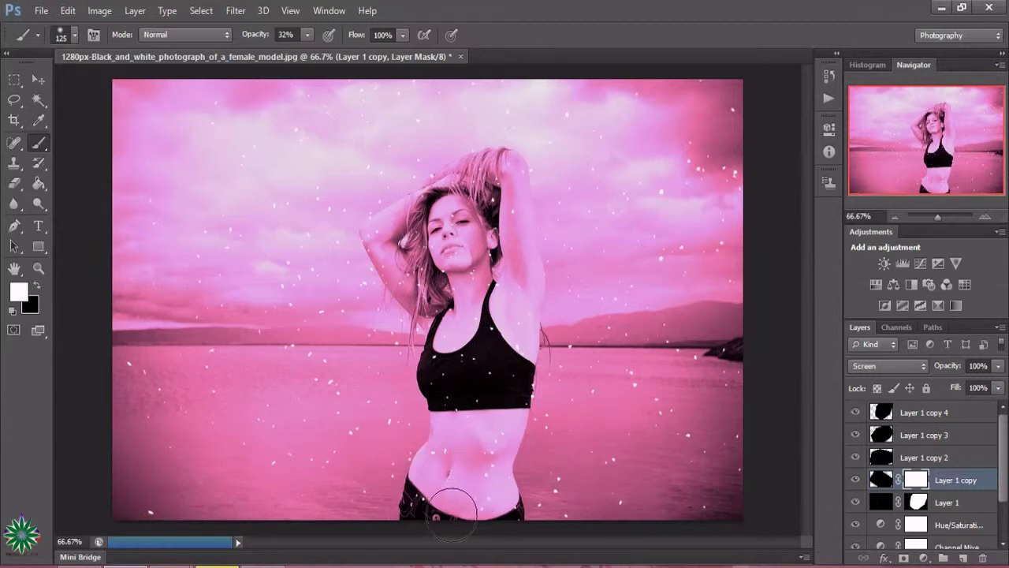
click(923, 460)
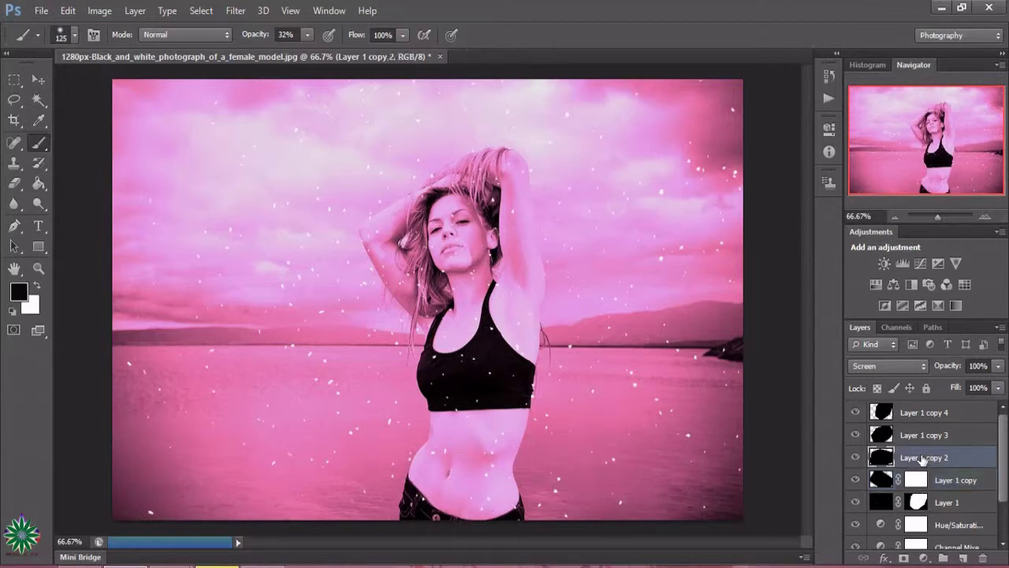
click(903, 558)
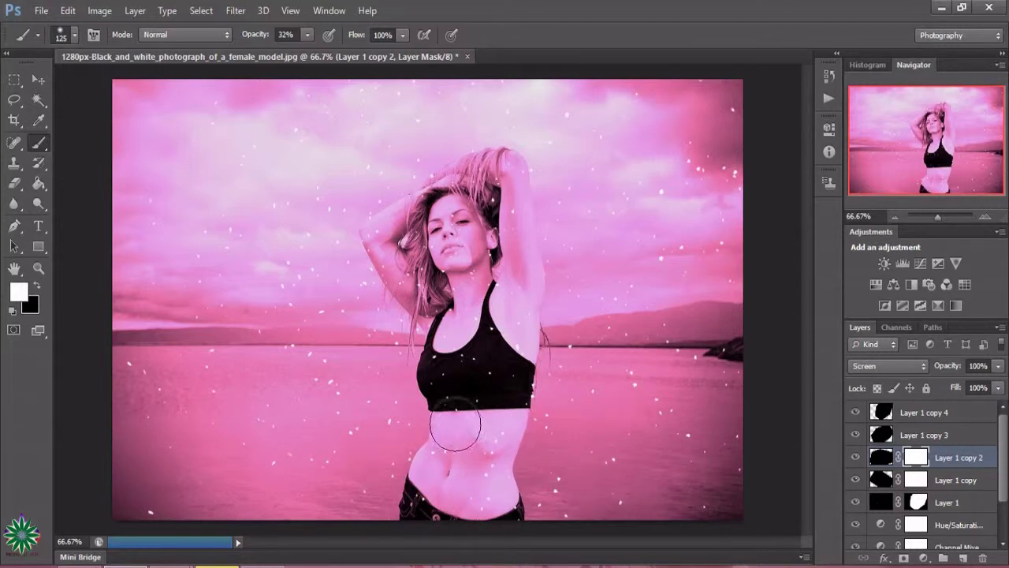
- Mask Layer 1 copy 3 and brush its snow off beside the model's head and arm
click(939, 445)
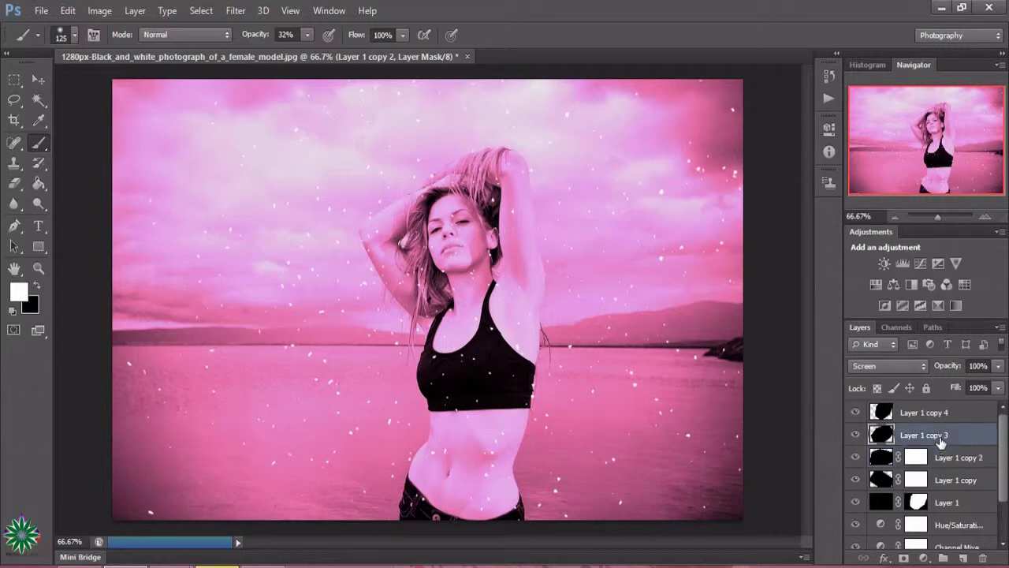
click(903, 557)
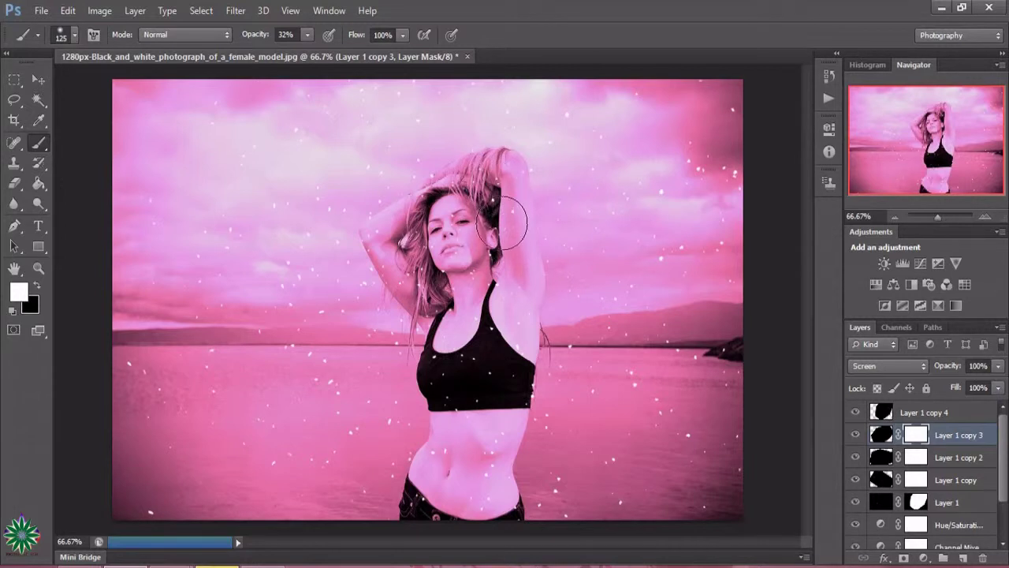
drag(501, 224, 511, 264)
click(917, 416)
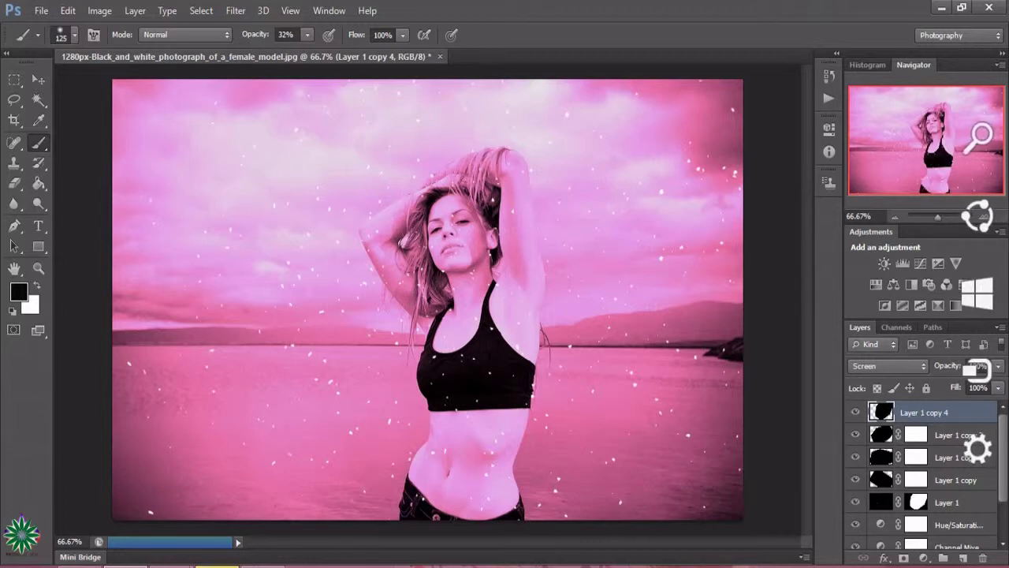
- Add a Curves adjustment layer with points 59→0 and 200→166 to deepen contrast
click(924, 559)
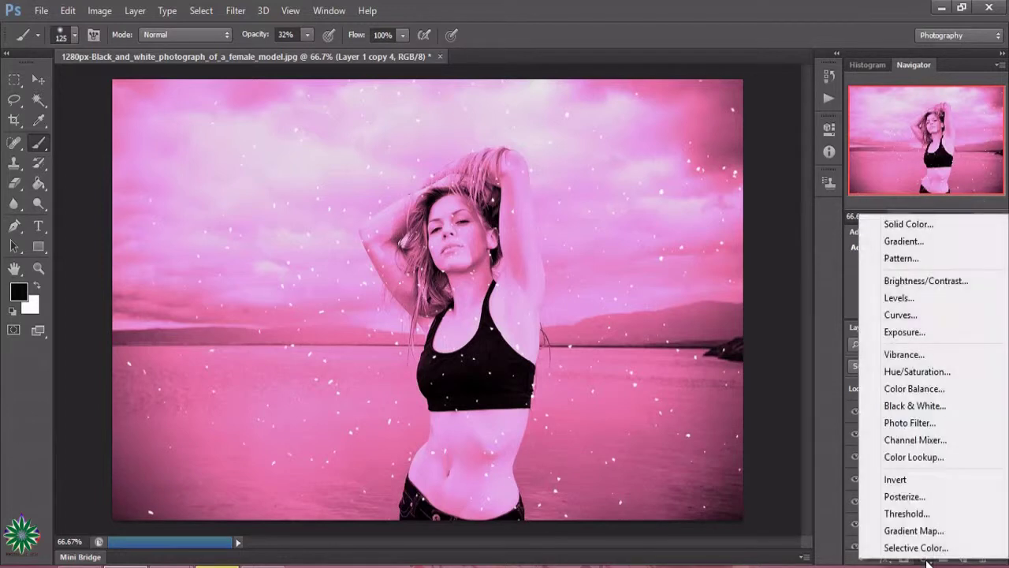
click(906, 316)
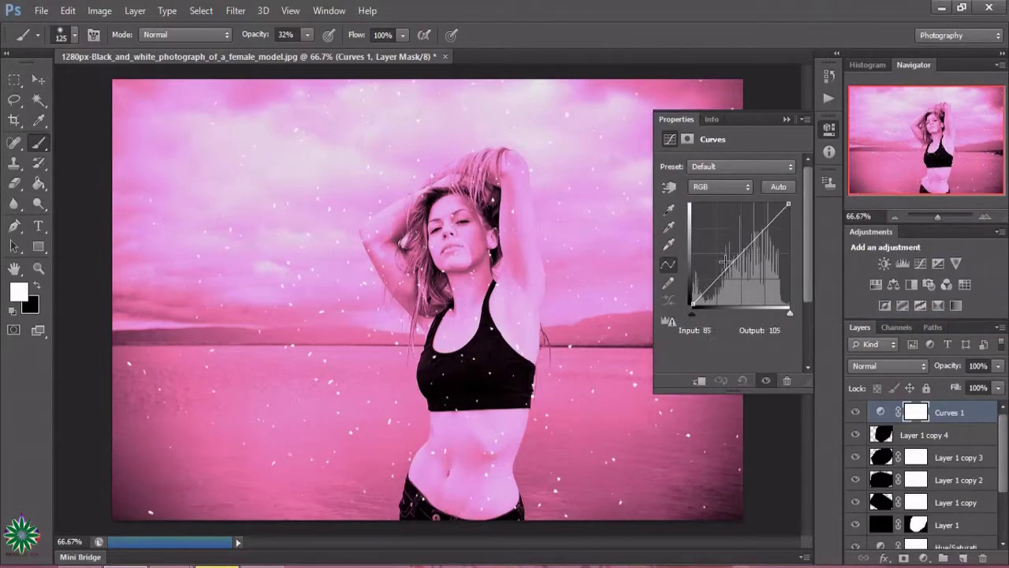
mouse_move(698, 302)
mouse_down()
mouse_move(704, 295)
mouse_move(719, 305)
mouse_up()
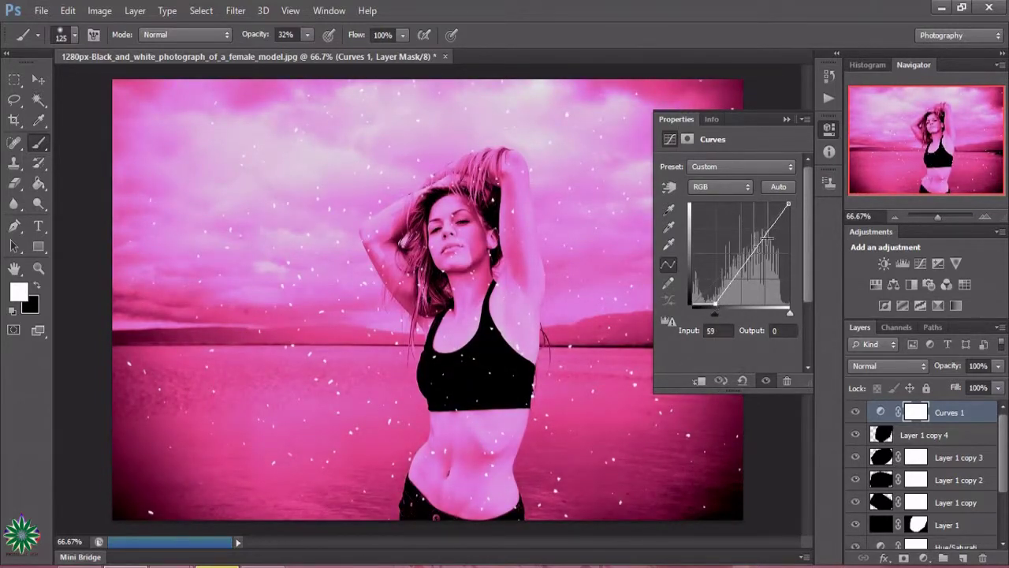
drag(769, 231, 767, 237)
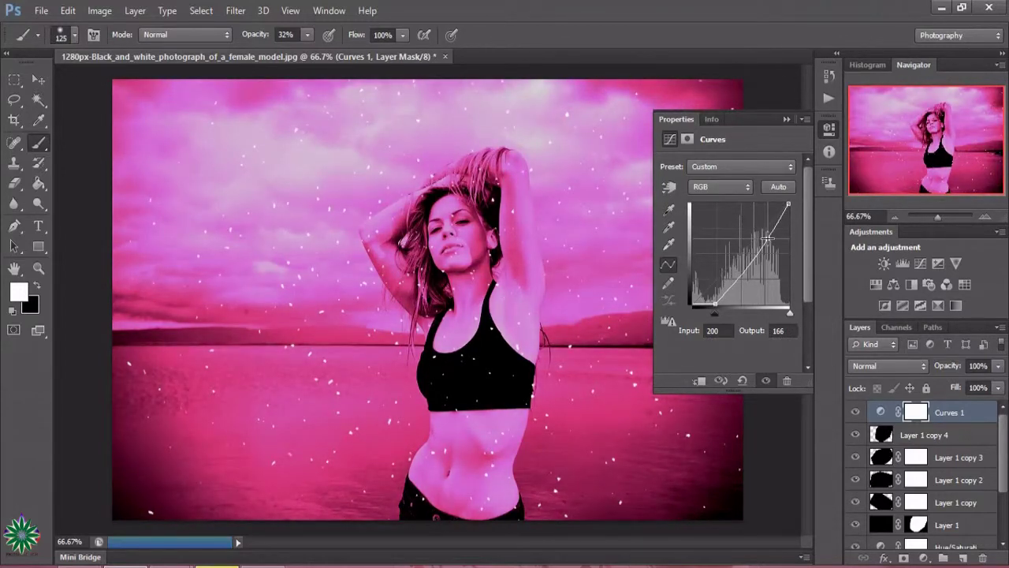
click(786, 119)
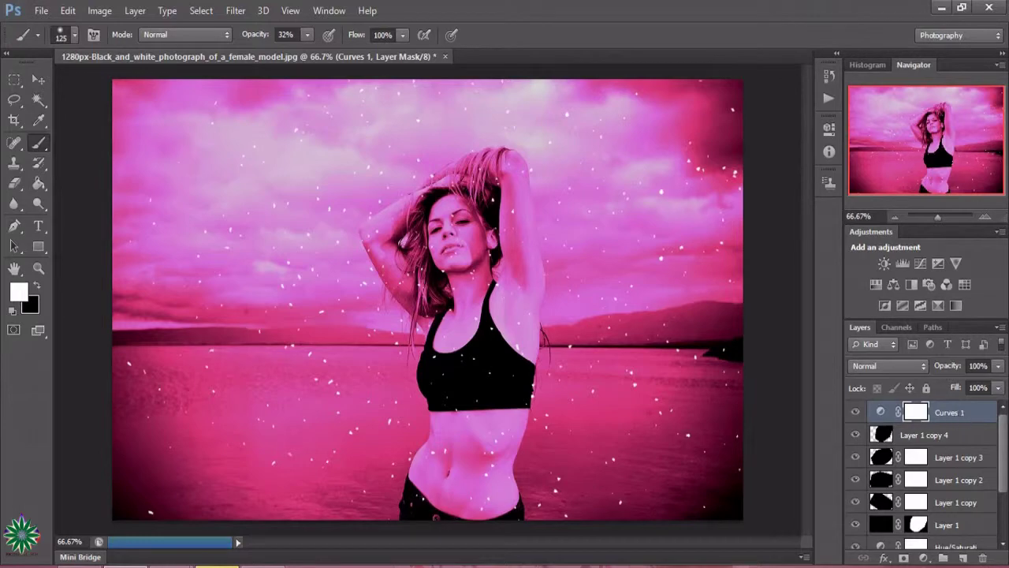
click(925, 558)
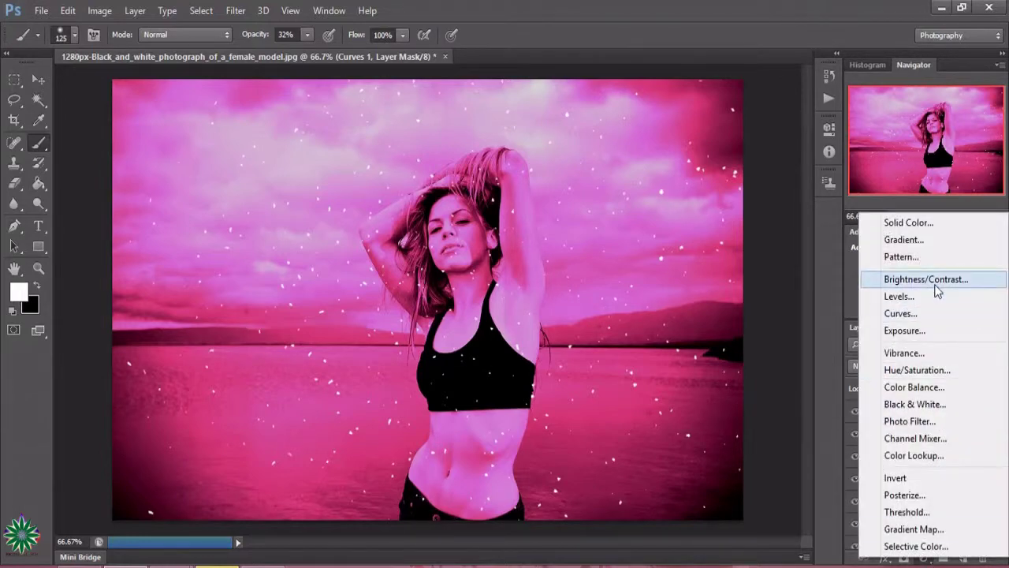
- Add a Hue/Saturation layer at Hue +15, Saturation +7, Lightness -11, with Colorize off
click(942, 369)
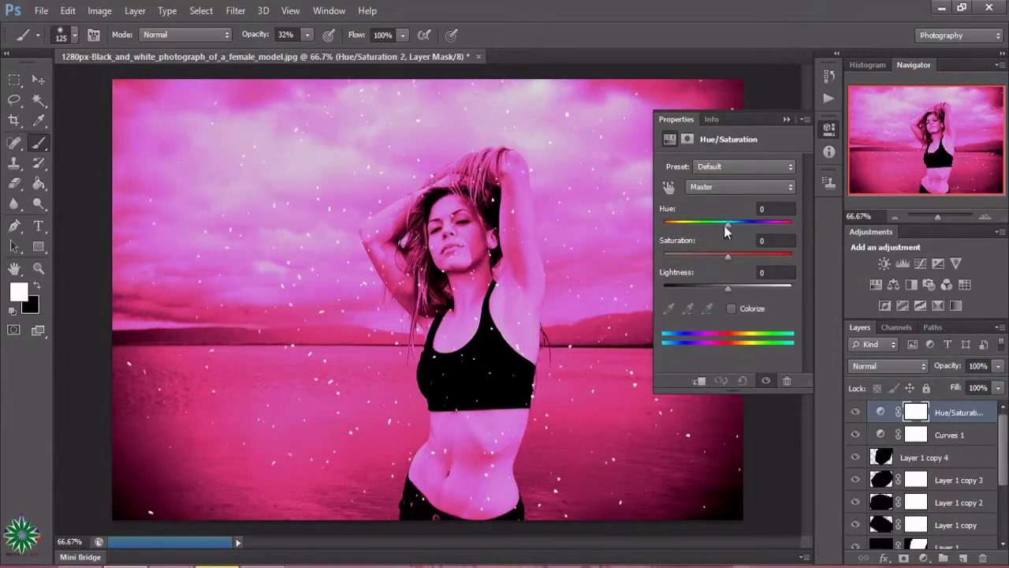
drag(734, 225, 737, 237)
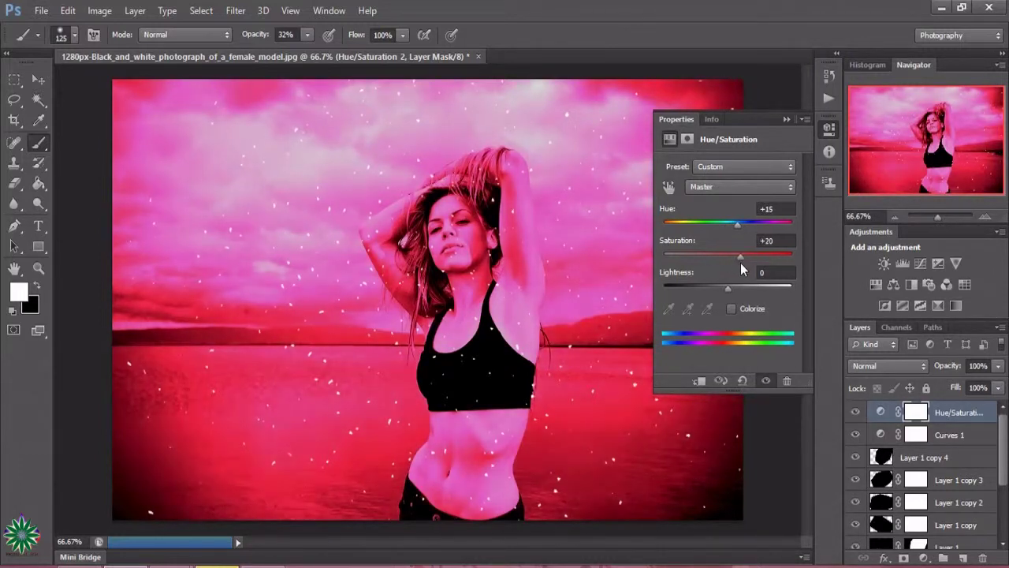
drag(727, 288, 720, 286)
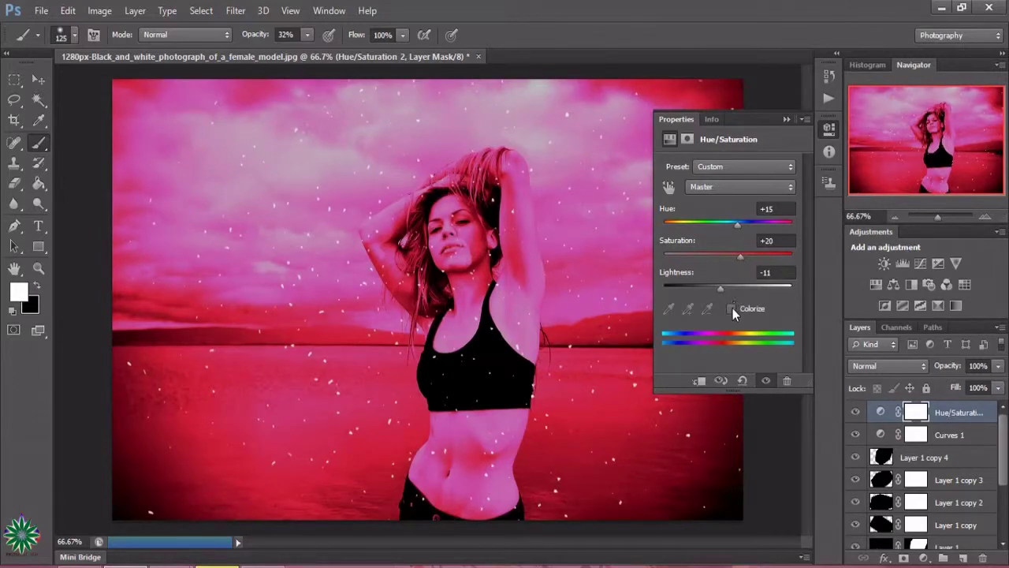
click(731, 308)
click(732, 308)
click(731, 308)
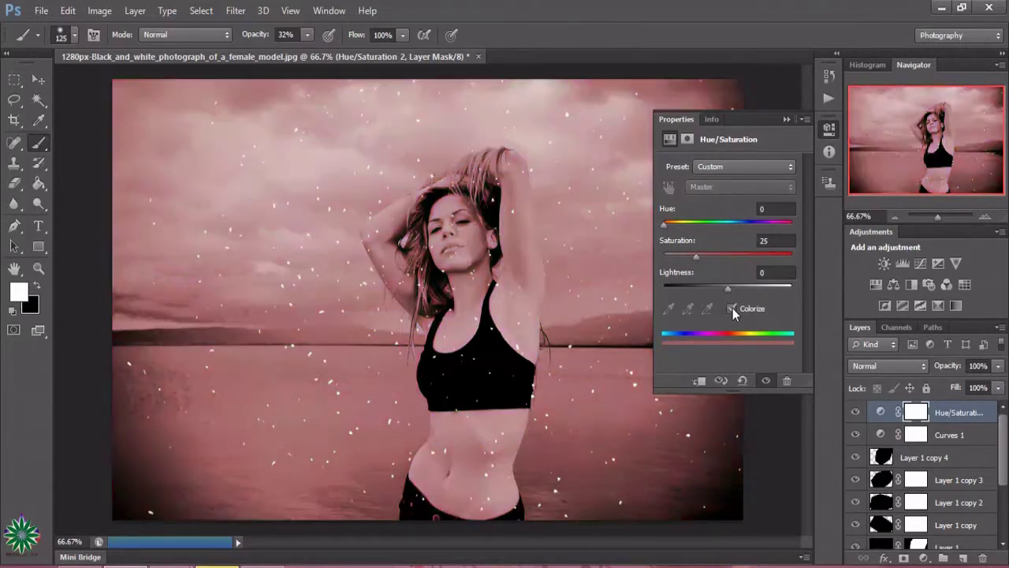
click(732, 308)
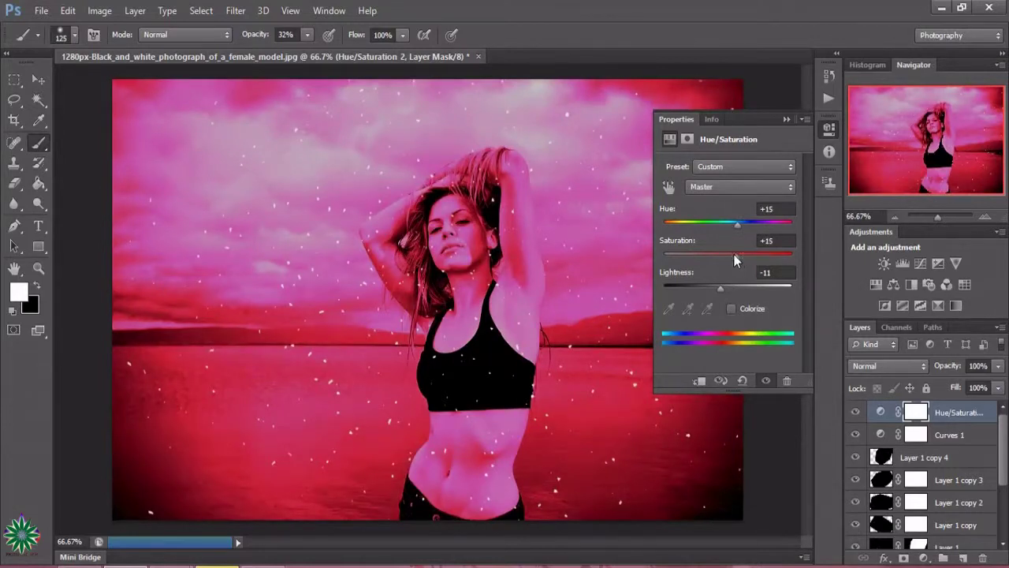
drag(718, 254, 709, 256)
mouse_move(706, 256)
mouse_down()
mouse_move(760, 260)
mouse_move(724, 259)
mouse_move(733, 258)
mouse_up()
click(784, 121)
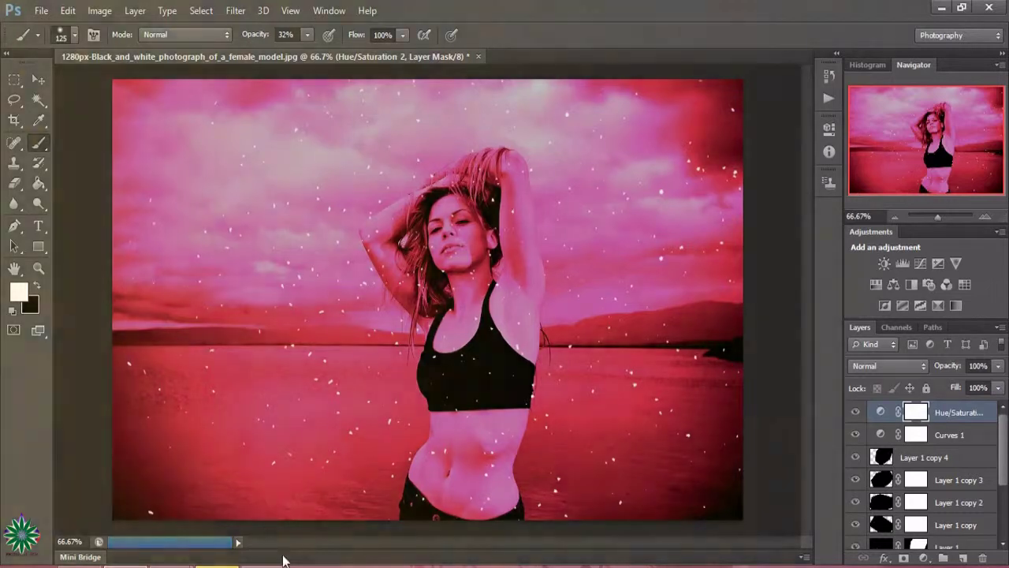